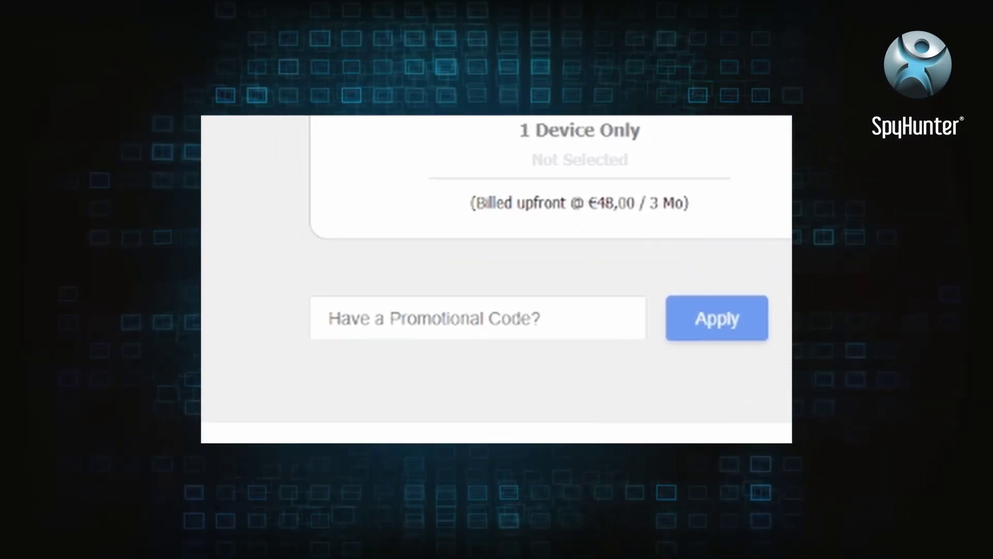
# Enter the promotional code HTRG15 on the EnigmaSoft purchase page
pyautogui.write('HTRG15')
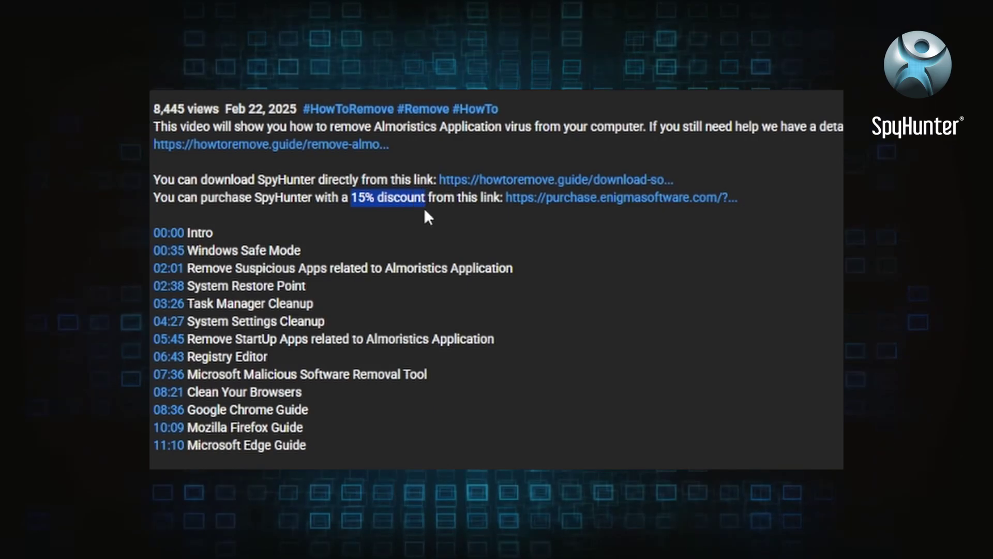
# Save SpyHunter-Installer.exe from Chrome and run the installer until SpyHunter 5 opens
pyautogui.click(425, 209)
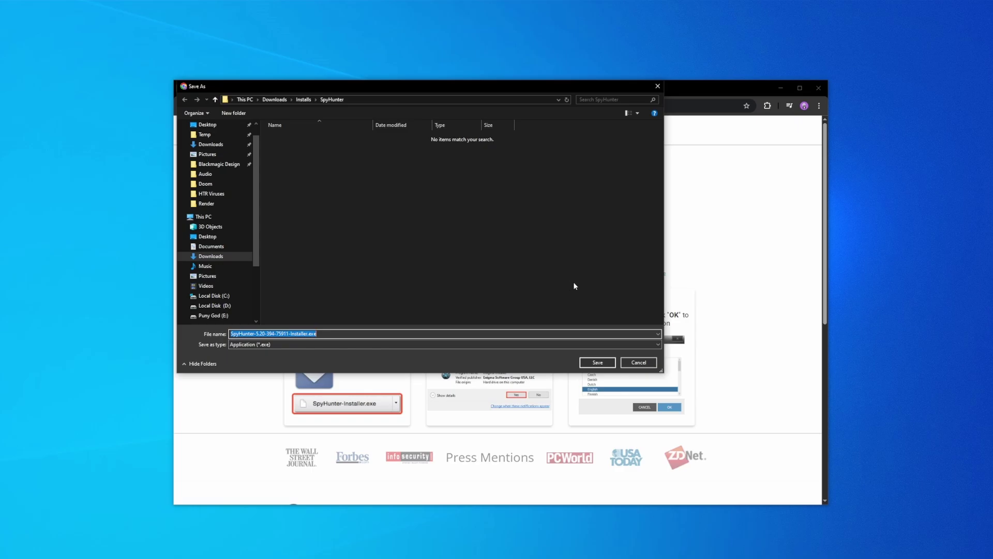
pyautogui.click(598, 363)
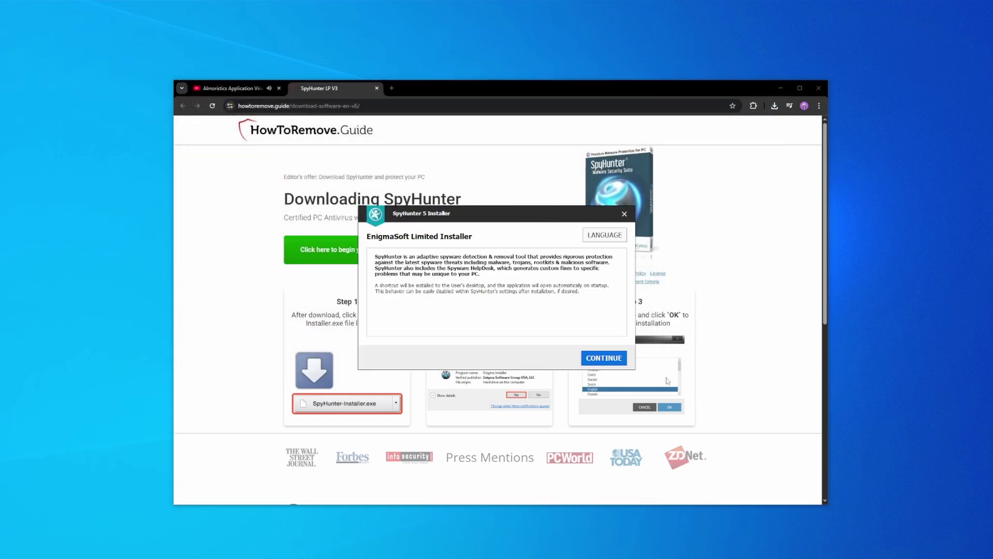
pyautogui.click(588, 359)
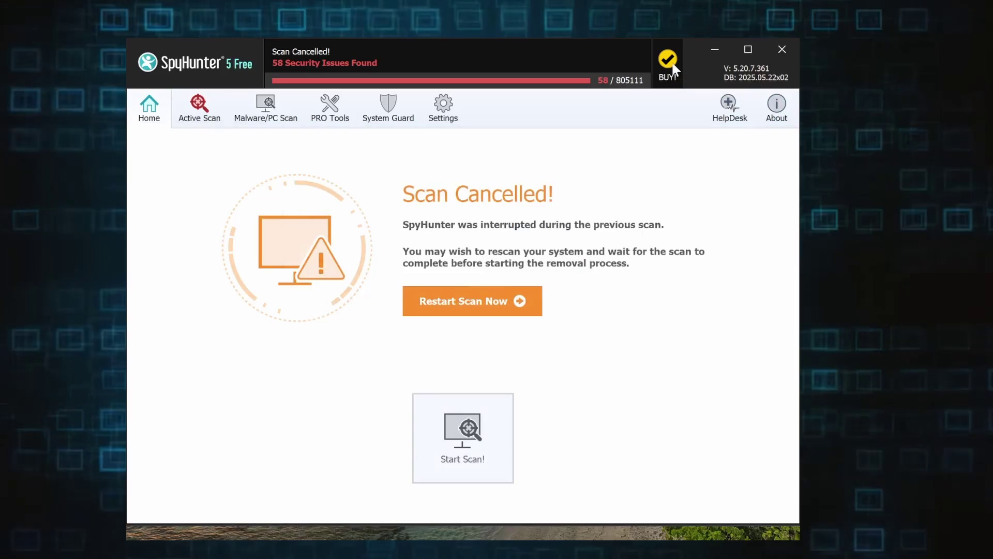
# Buy SpyHunter with the HTRG15 coupon (total €67,15) and activate the account as Pro
pyautogui.click(673, 66)
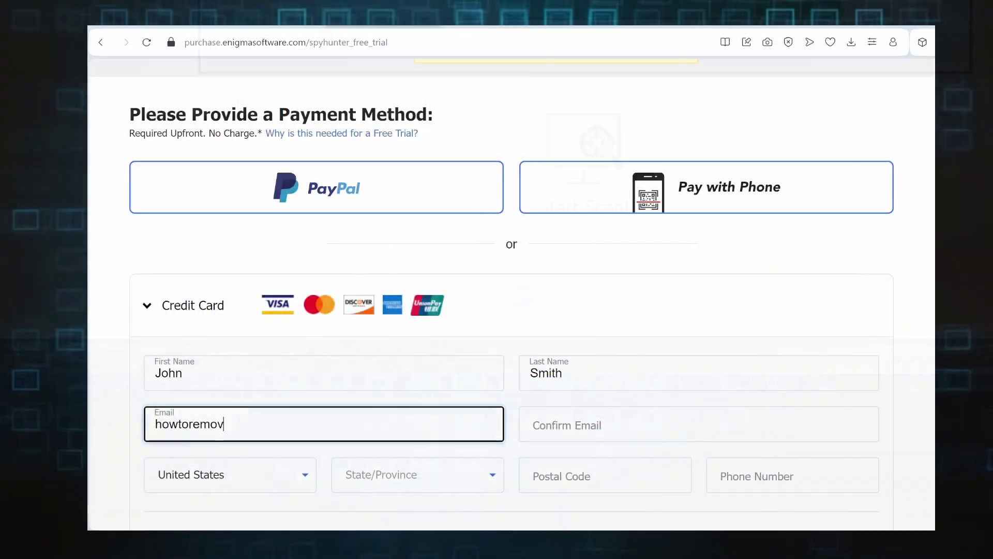
pyautogui.write('e.g')
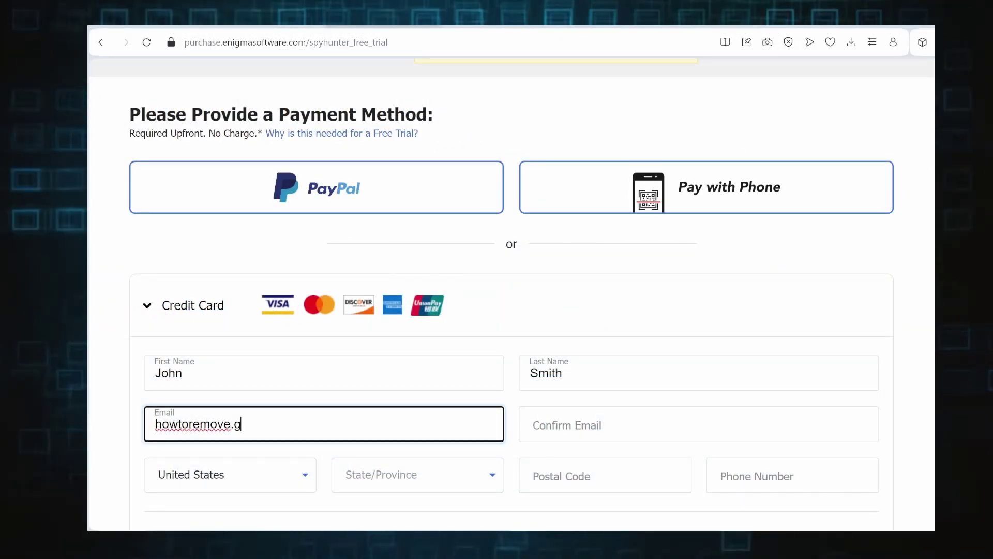
pyautogui.write('uide')
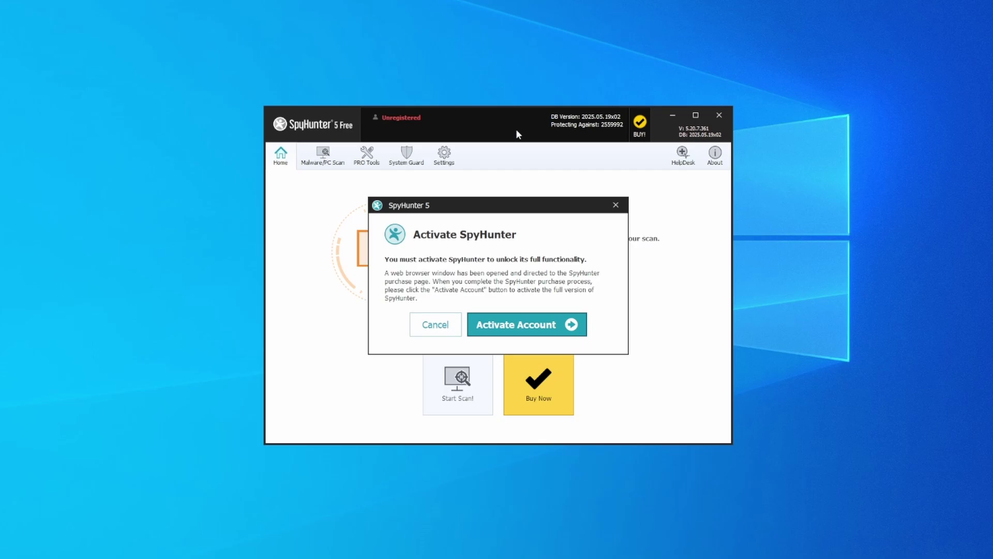
pyautogui.click(521, 330)
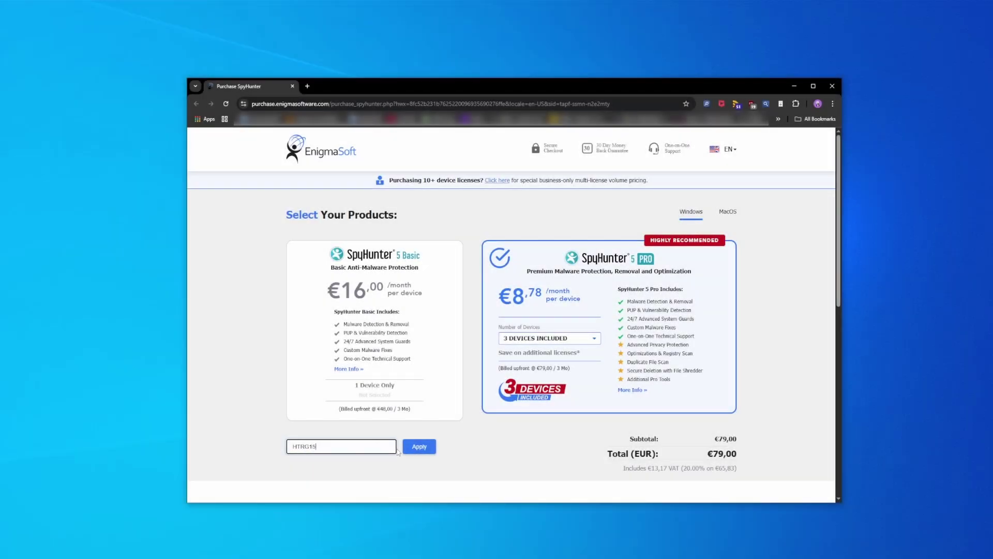
pyautogui.click(410, 447)
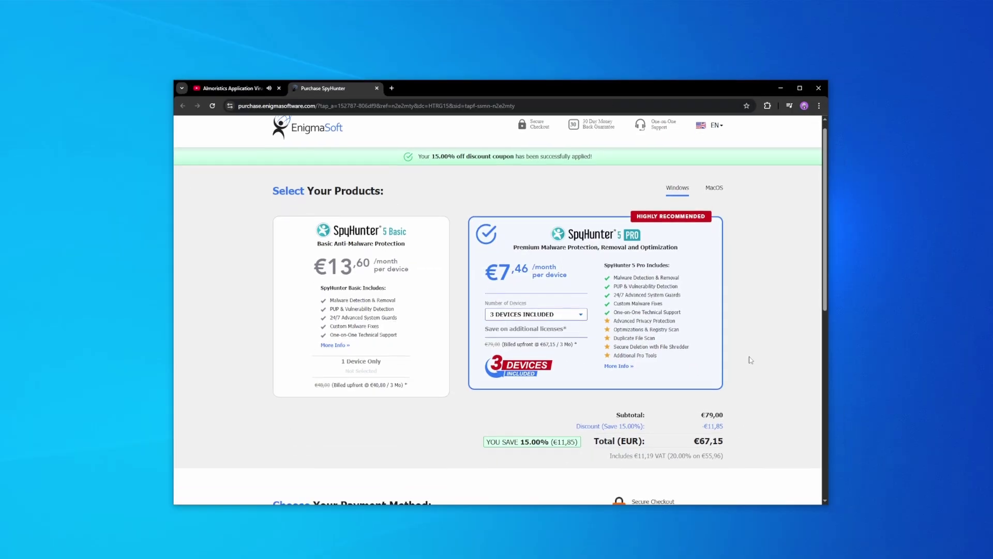
pyautogui.scroll(-5, 751, 360)
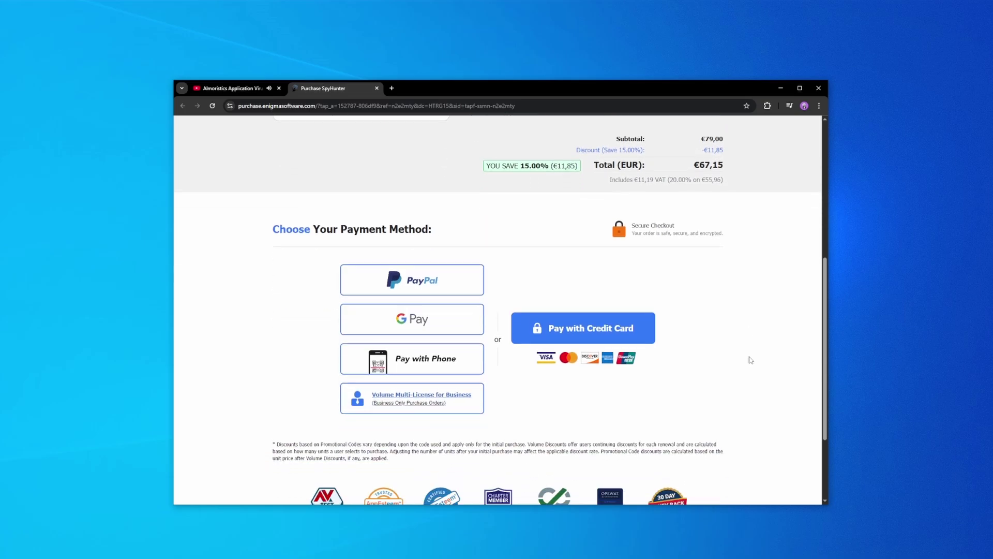
pyautogui.scroll(-2, 751, 359)
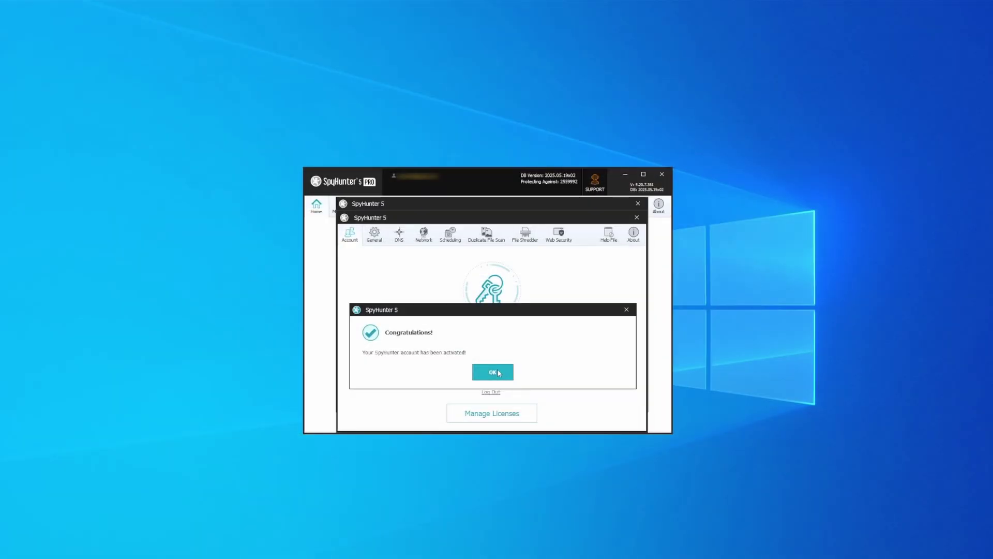
# Run a full SpyHunter scan, select all detected objects and fix them
pyautogui.click(498, 372)
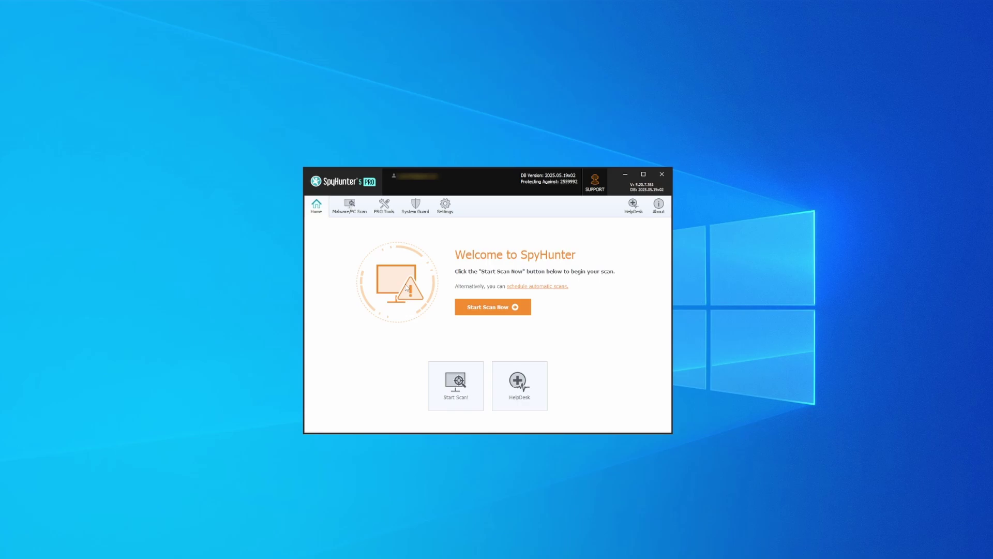
pyautogui.click(493, 307)
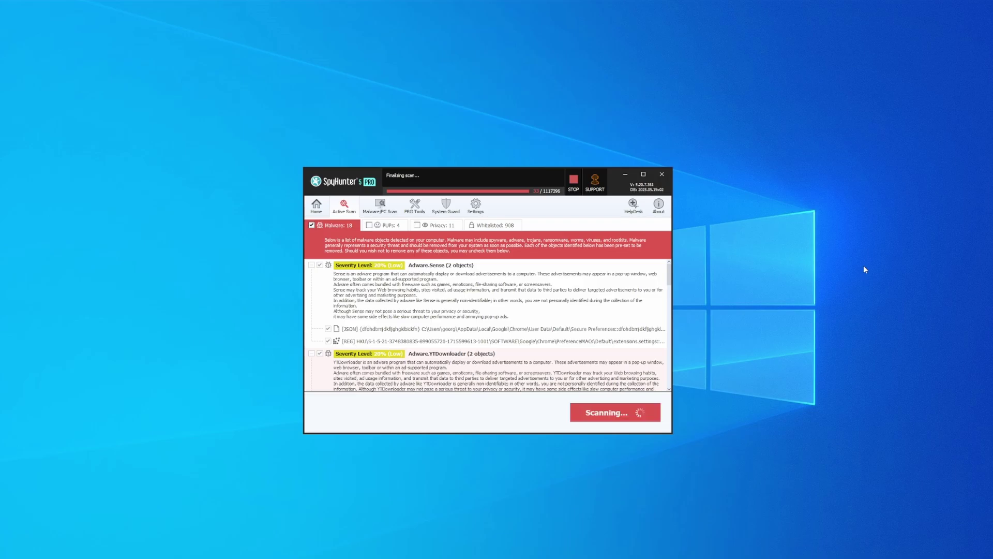
pyautogui.click(612, 417)
pyautogui.click(559, 384)
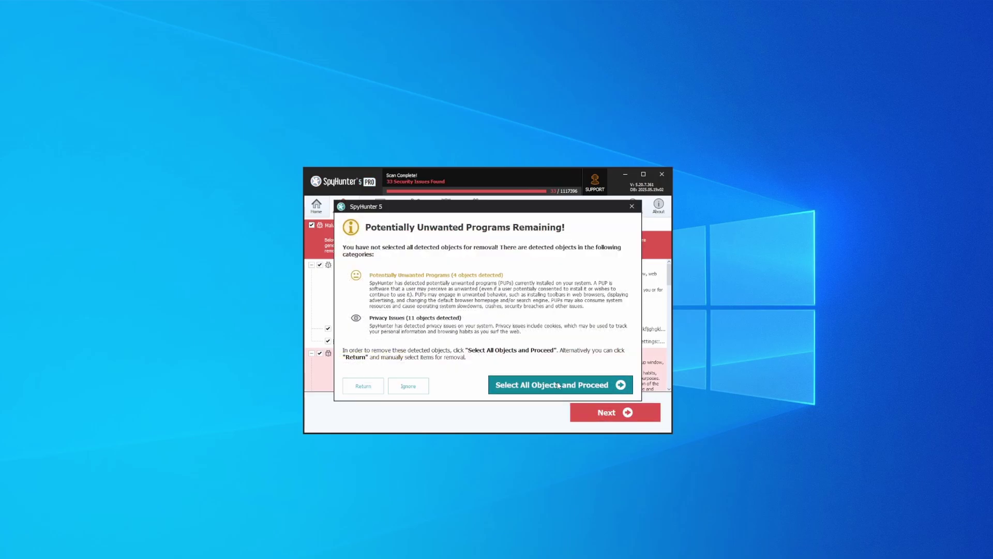
pyautogui.click(626, 415)
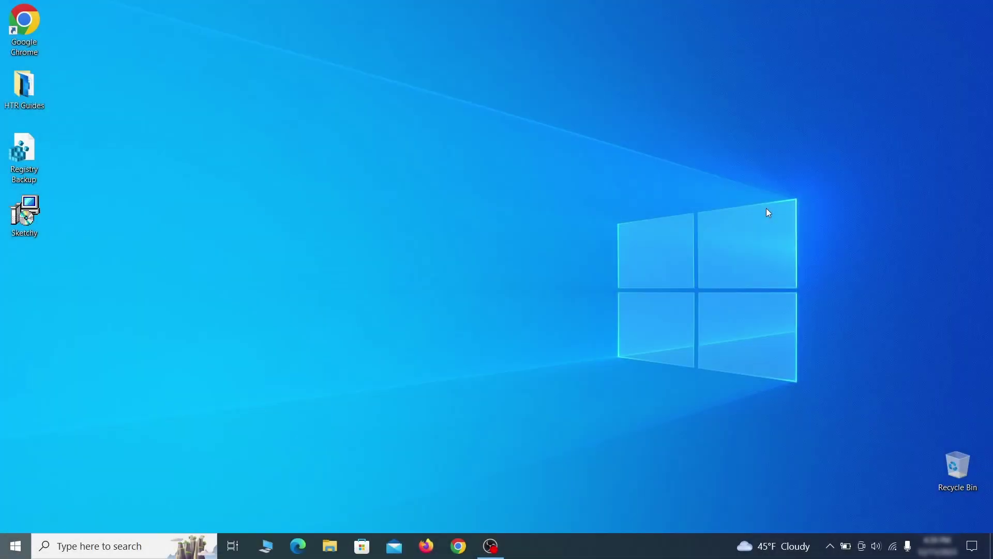
# In Task Scheduler, review the Example Malware App task's trigger and action
pyautogui.press('super')
pyautogui.write('task schedu')
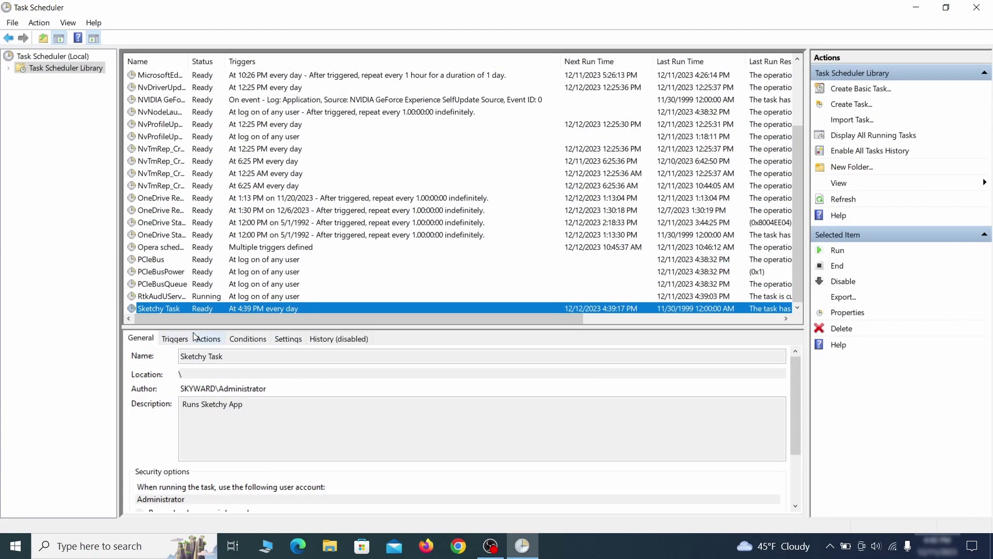
pyautogui.rightClick(253, 307)
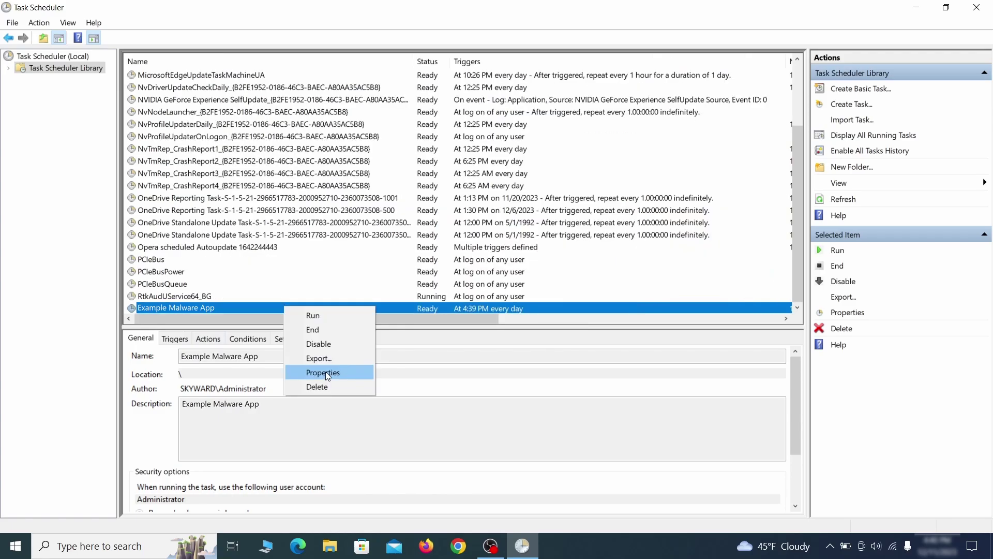
pyautogui.click(325, 371)
pyautogui.click(113, 85)
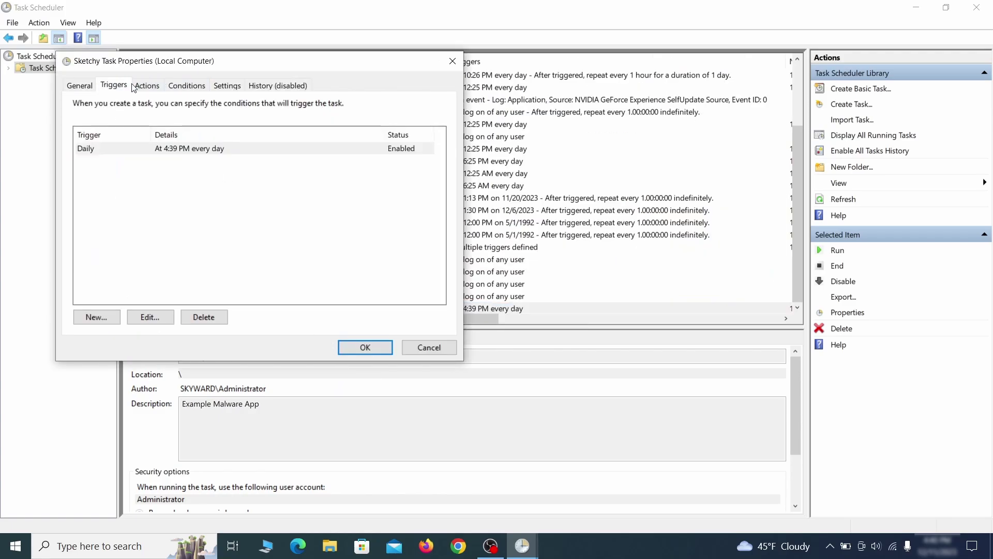
pyautogui.click(147, 85)
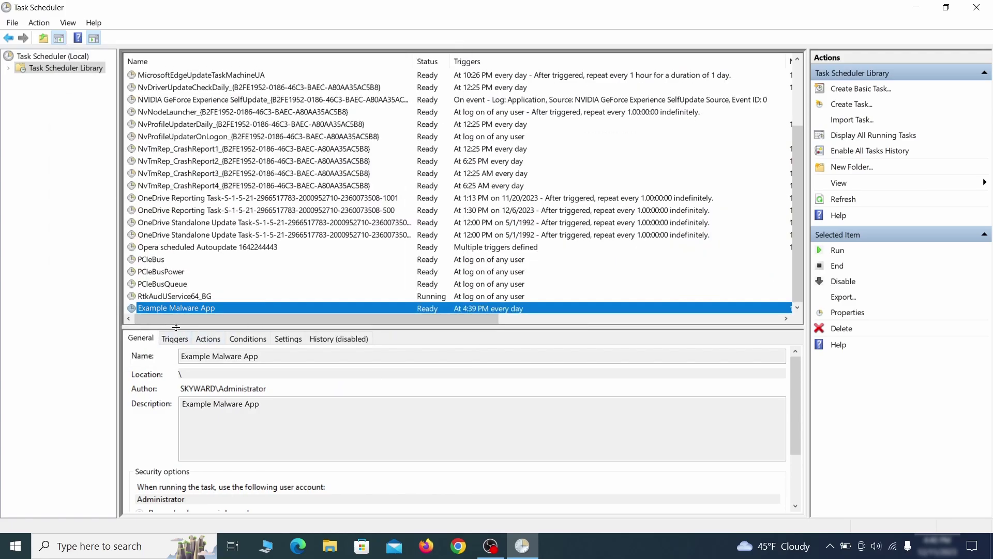
# Delete the Example Malware App scheduled task
pyautogui.rightClick(319, 307)
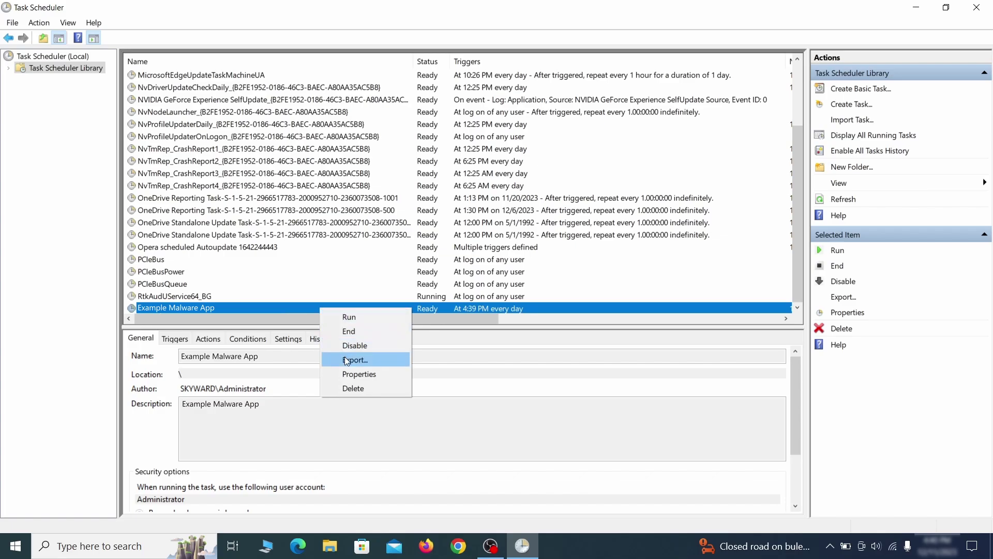
pyautogui.click(352, 388)
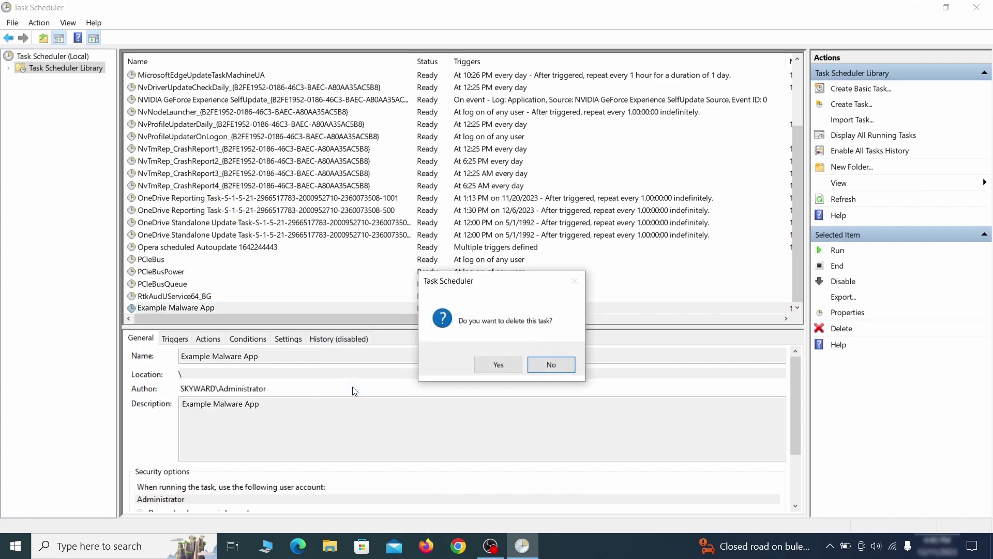
pyautogui.click(499, 366)
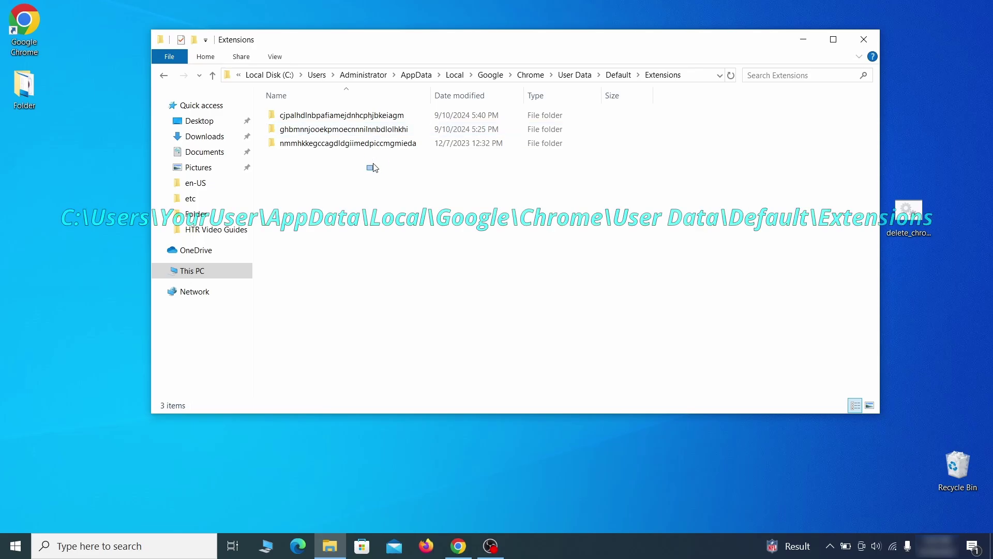
# Delete the three folders in Chrome's Extensions folder and repair uBlock Origin in Chrome
pyautogui.moveTo(368, 170); pyautogui.dragTo(409, 116)
pyautogui.rightClick(418, 123)
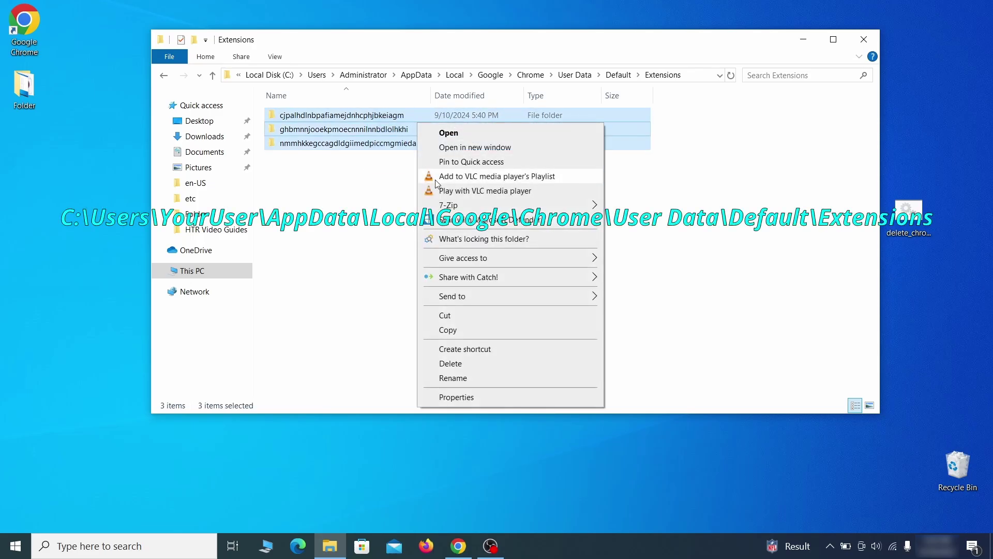
pyautogui.click(461, 367)
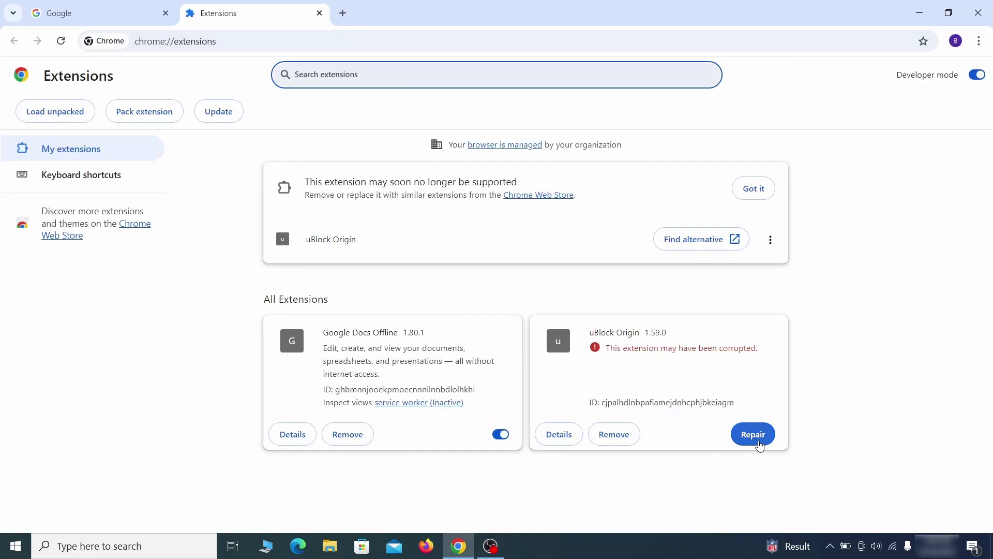
pyautogui.click(755, 435)
pyautogui.click(549, 207)
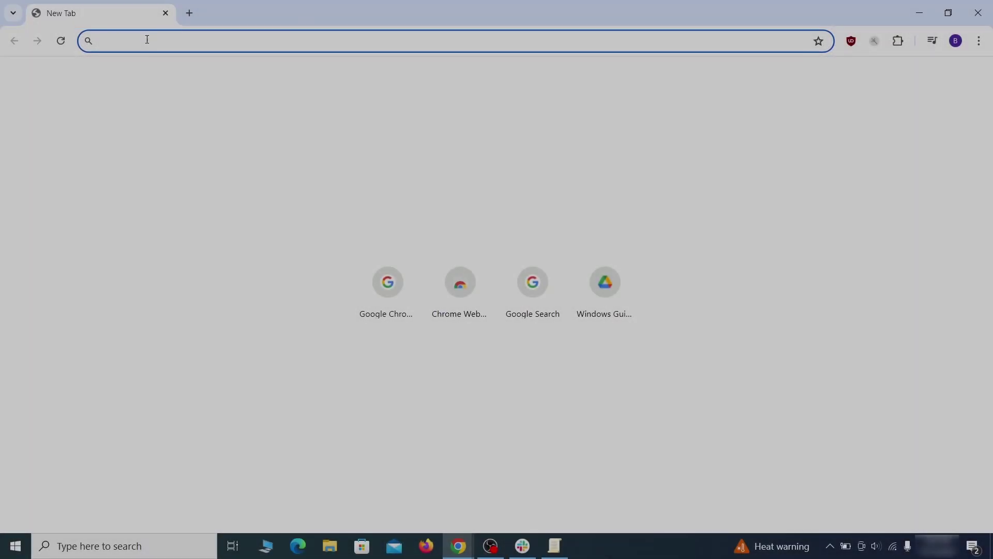
# Copy the HomepageLocation value from chrome://policy into the empty Notepad note
pyautogui.write('ch')
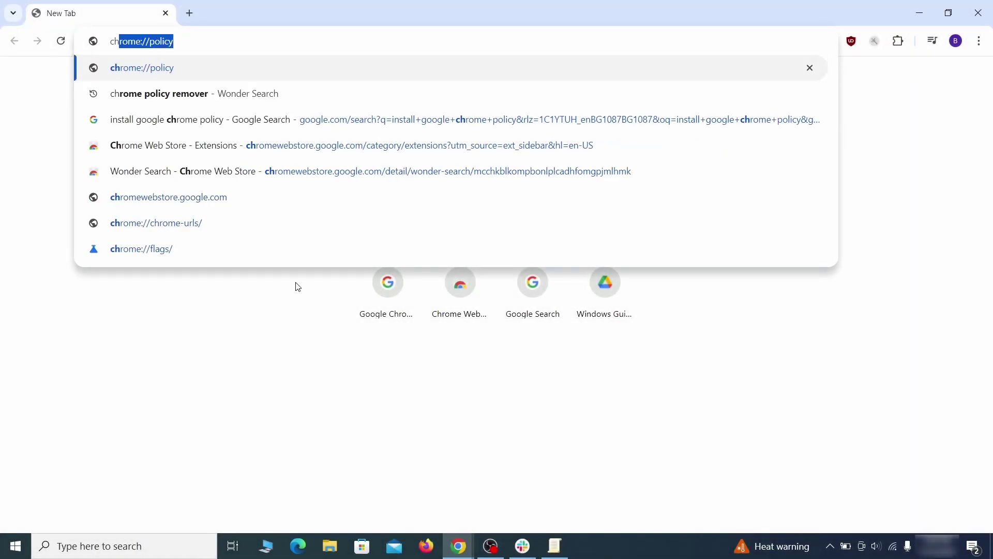
pyautogui.press('Return')
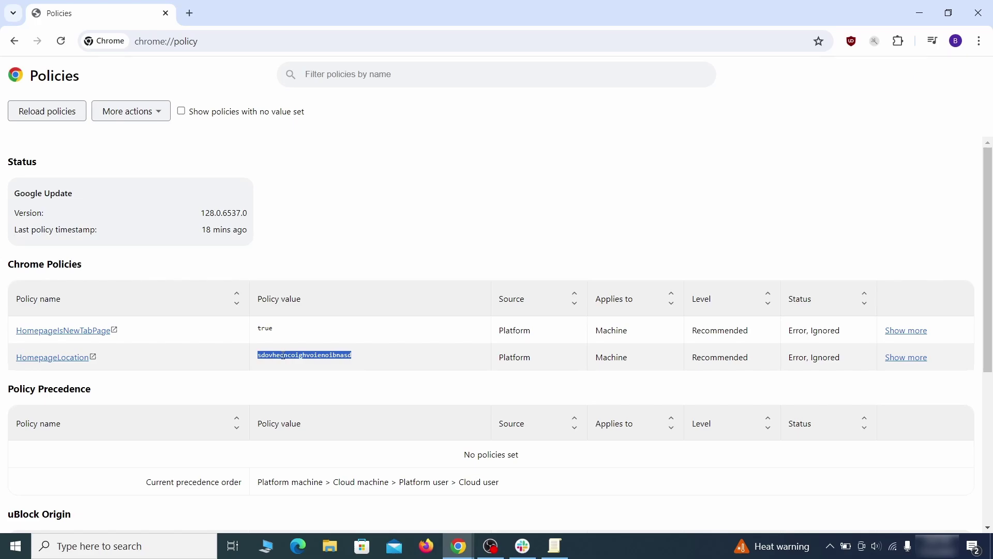
pyautogui.rightClick(283, 355)
pyautogui.click(305, 367)
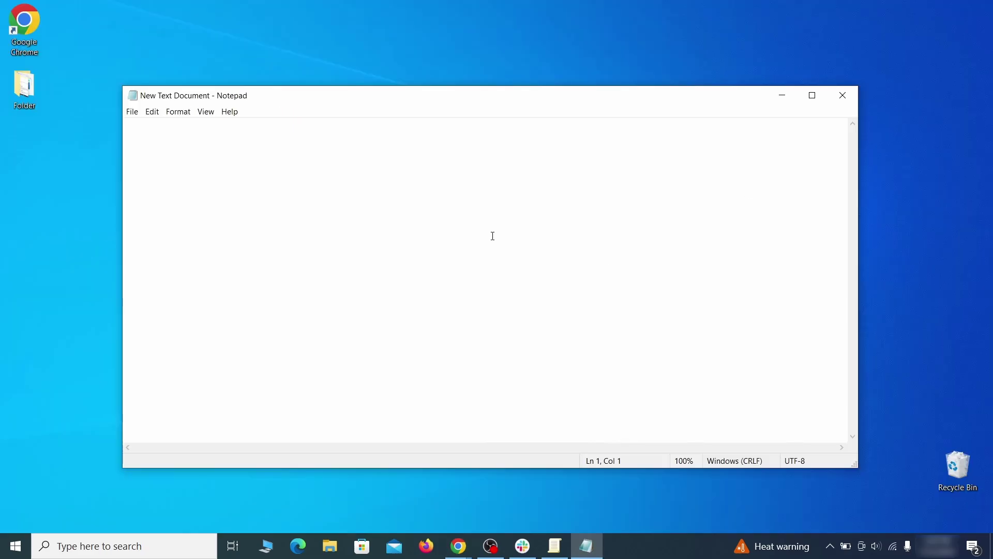
pyautogui.rightClick(493, 227)
pyautogui.click(521, 275)
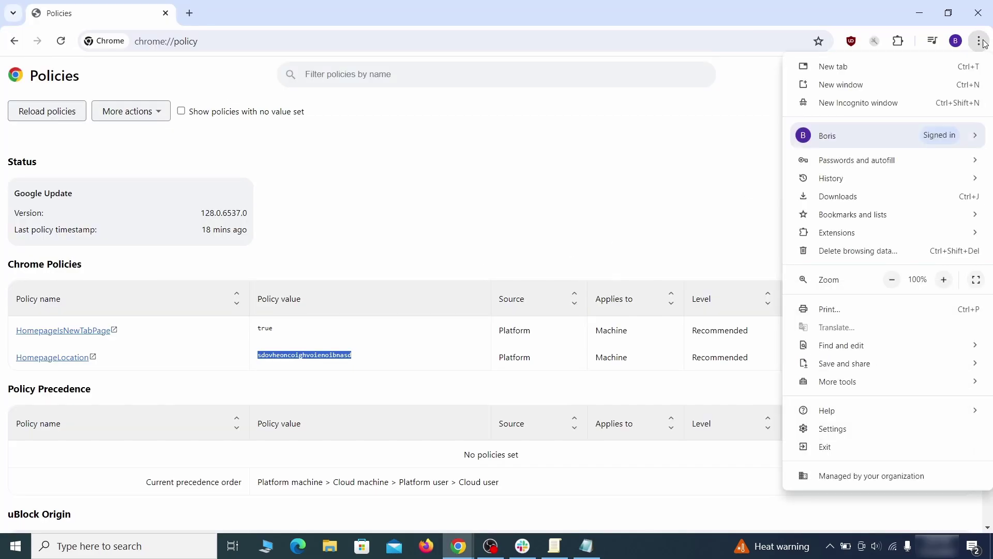
# Enable Developer mode on Chrome's Extensions page and paste Wonder Search's ID into Notepad
pyautogui.moveTo(849, 235)
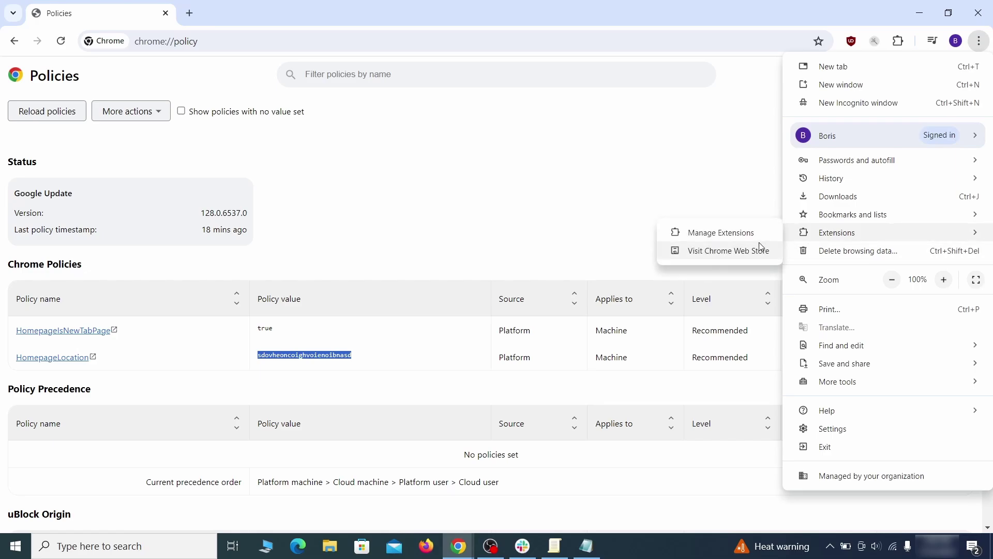
pyautogui.click(739, 239)
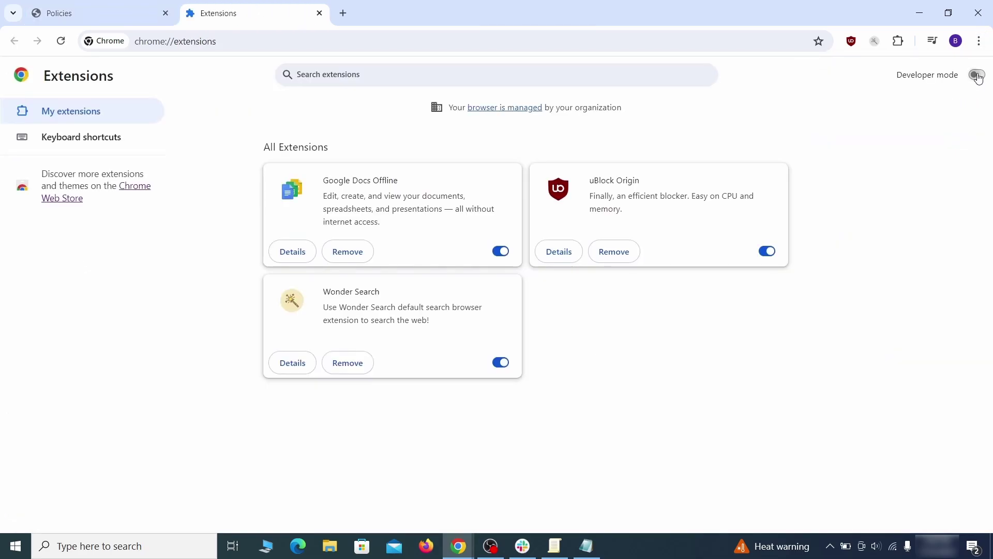
pyautogui.click(977, 75)
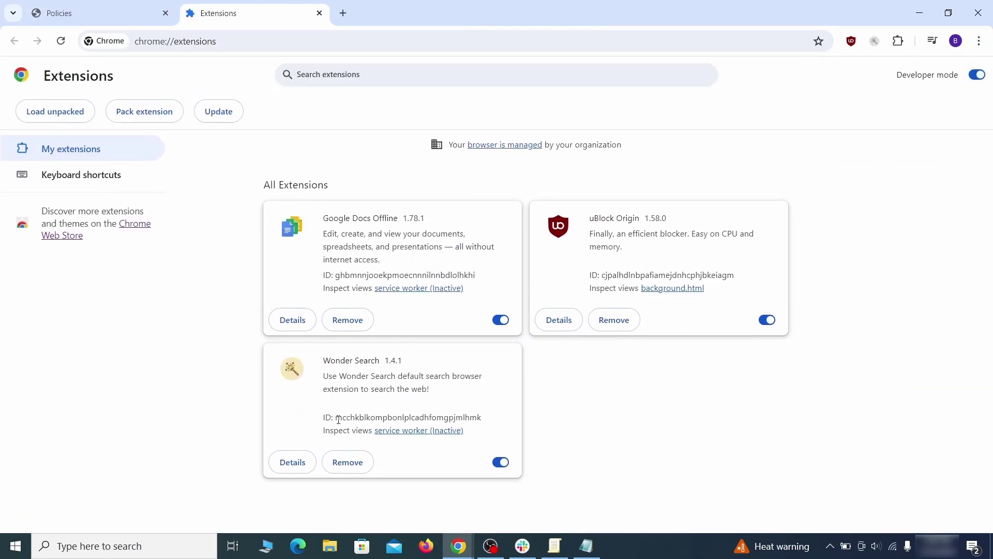
pyautogui.rightClick(482, 417)
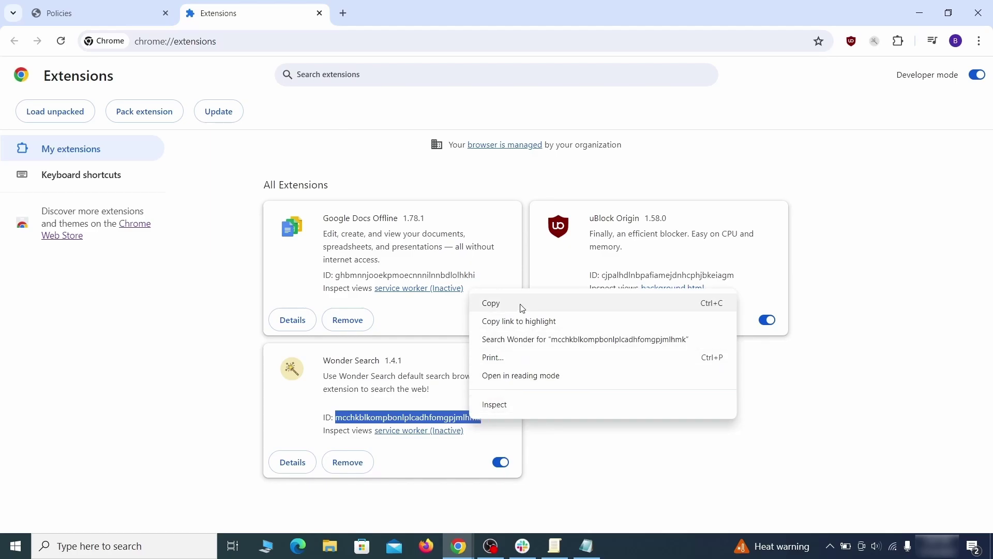
pyautogui.click(492, 304)
pyautogui.click(920, 13)
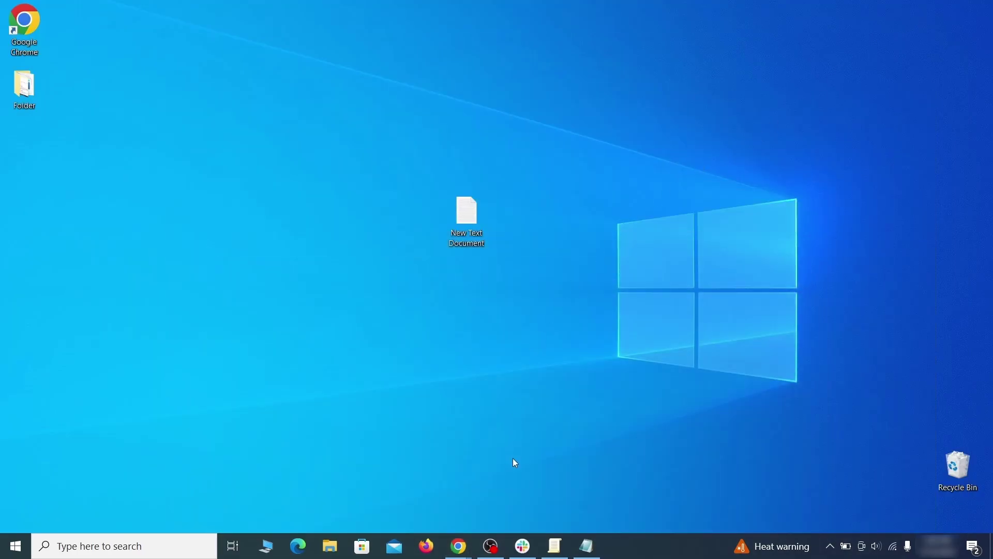
pyautogui.click(589, 546)
pyautogui.rightClick(290, 204)
pyautogui.click(341, 251)
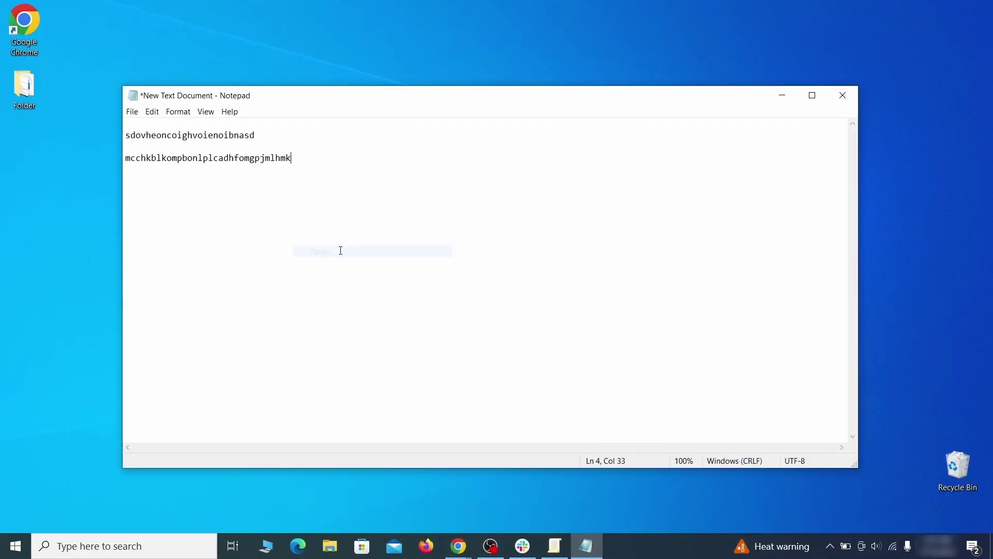
pyautogui.click(779, 100)
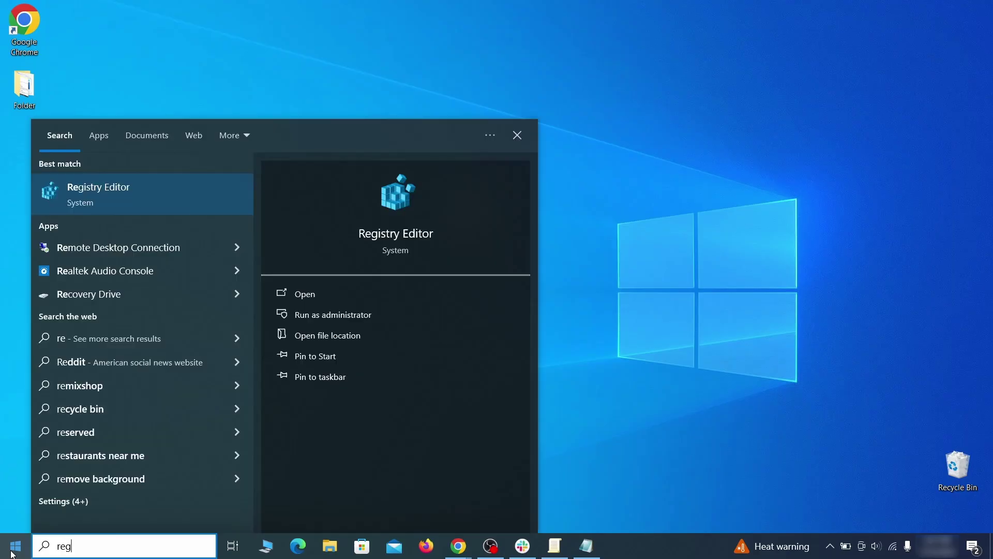
# Run Registry Editor as administrator and search it for the rogue homepage value from Notepad
pyautogui.write('edit')
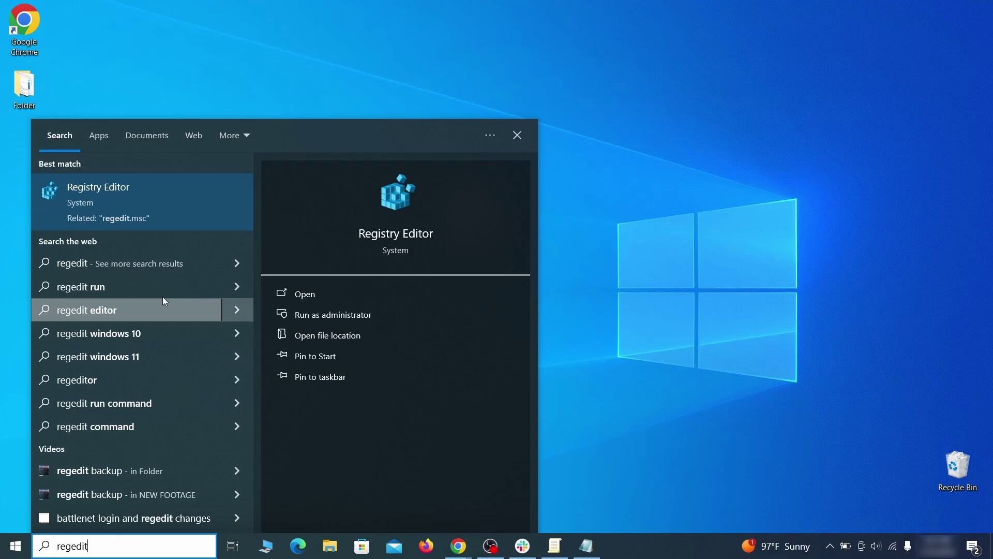
pyautogui.rightClick(200, 199)
pyautogui.click(228, 212)
pyautogui.hotkey('ctrl', 'f')
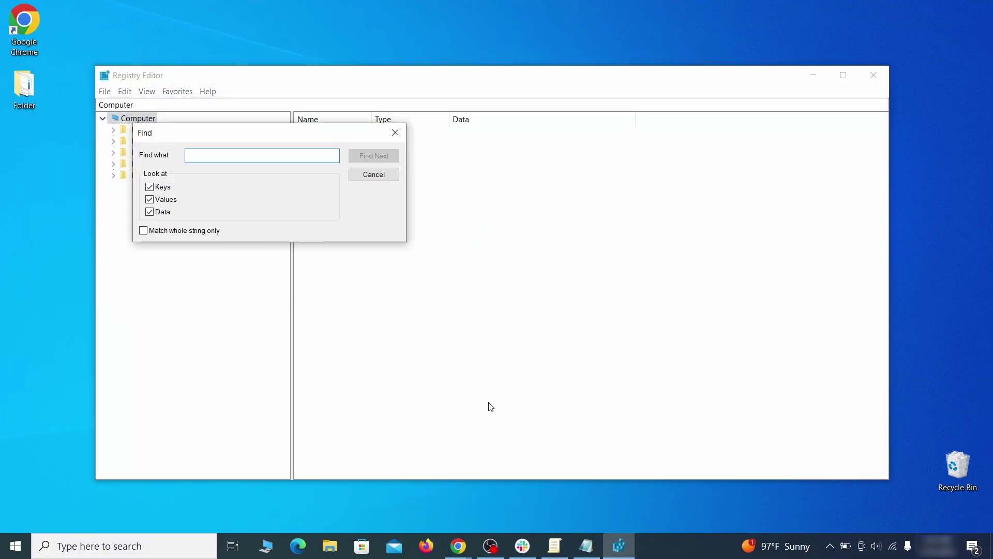
pyautogui.click(588, 555)
pyautogui.rightClick(222, 135)
pyautogui.click(246, 175)
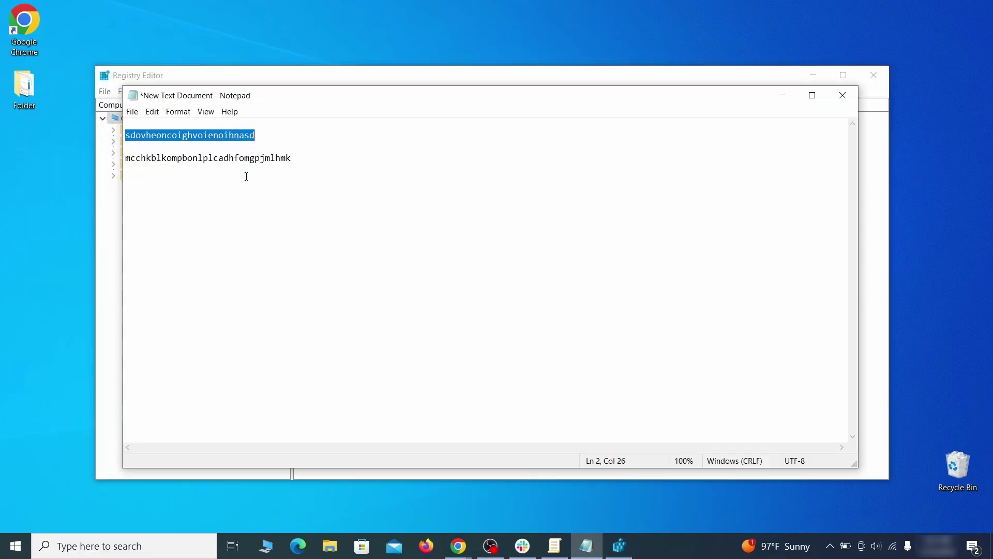
pyautogui.click(101, 190)
pyautogui.rightClick(224, 157)
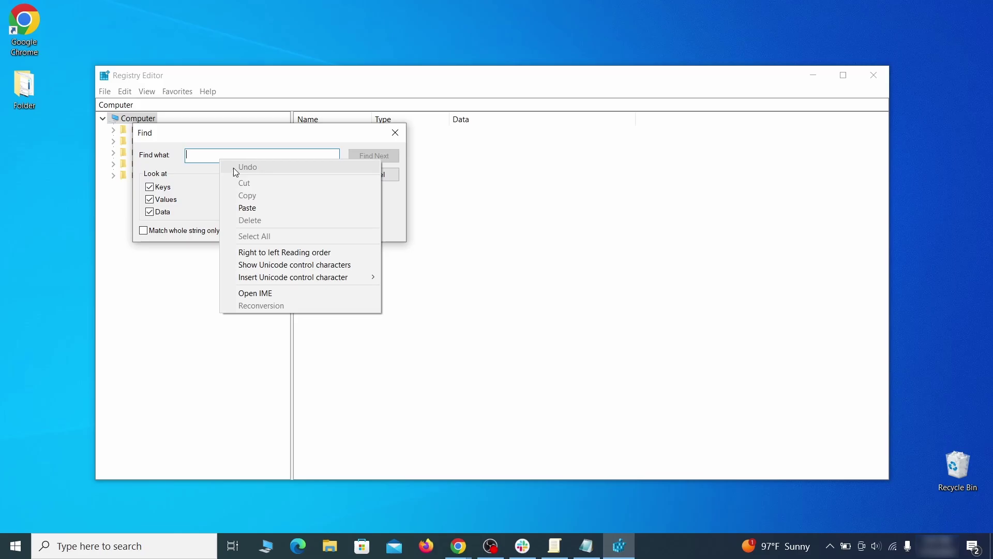
pyautogui.click(261, 206)
pyautogui.click(385, 156)
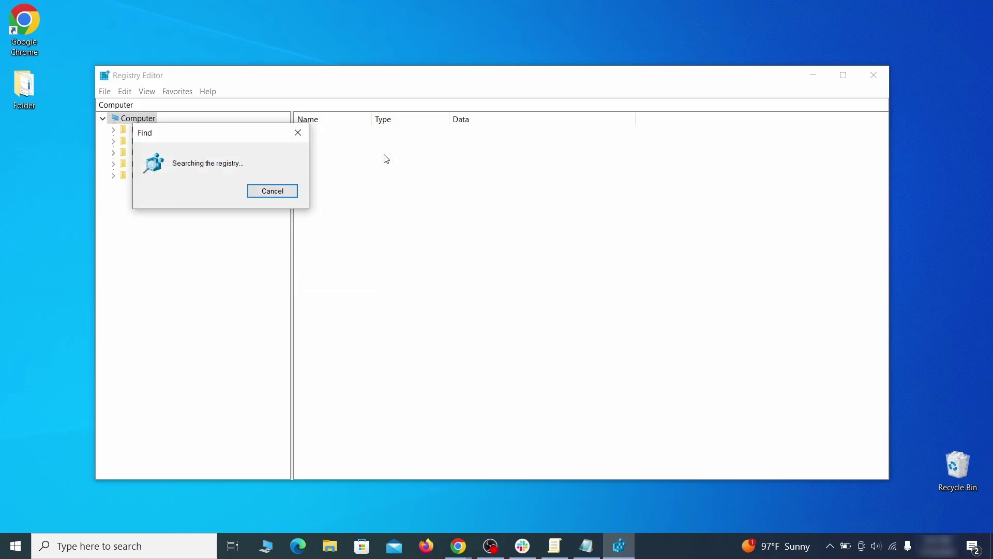
# Delete the found Chrome Recommended policy key
pyautogui.rightClick(245, 312)
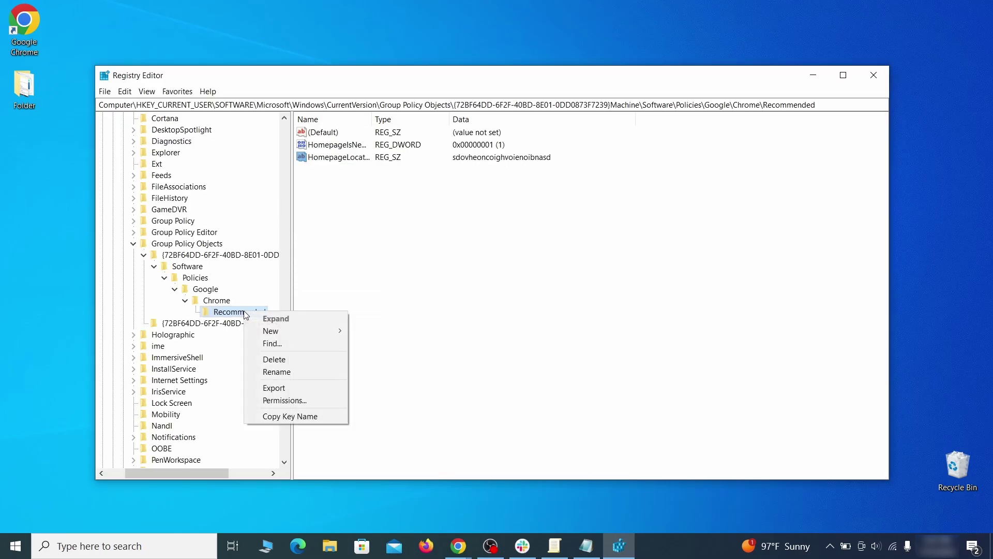
pyautogui.click(296, 360)
pyautogui.click(566, 271)
pyautogui.press('Home')
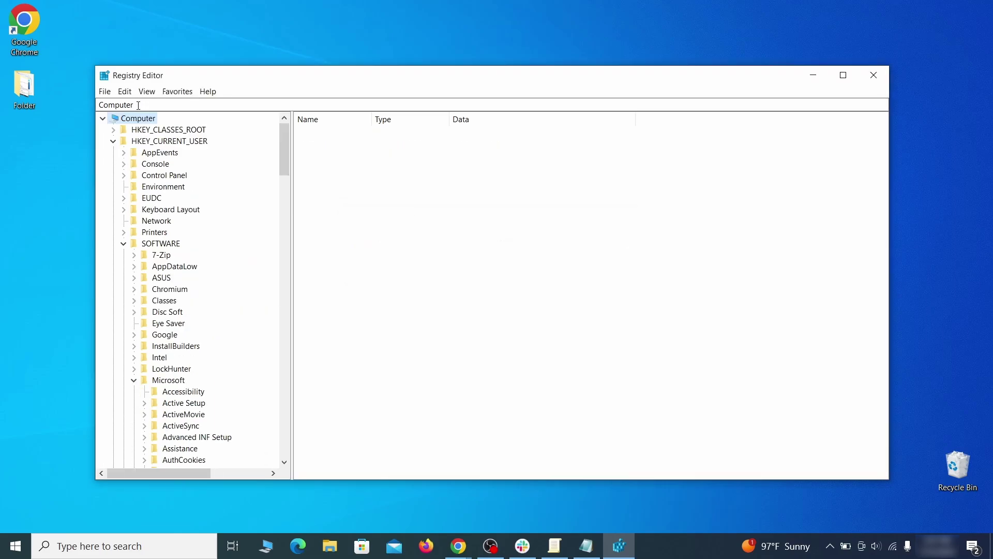
pyautogui.click(125, 91)
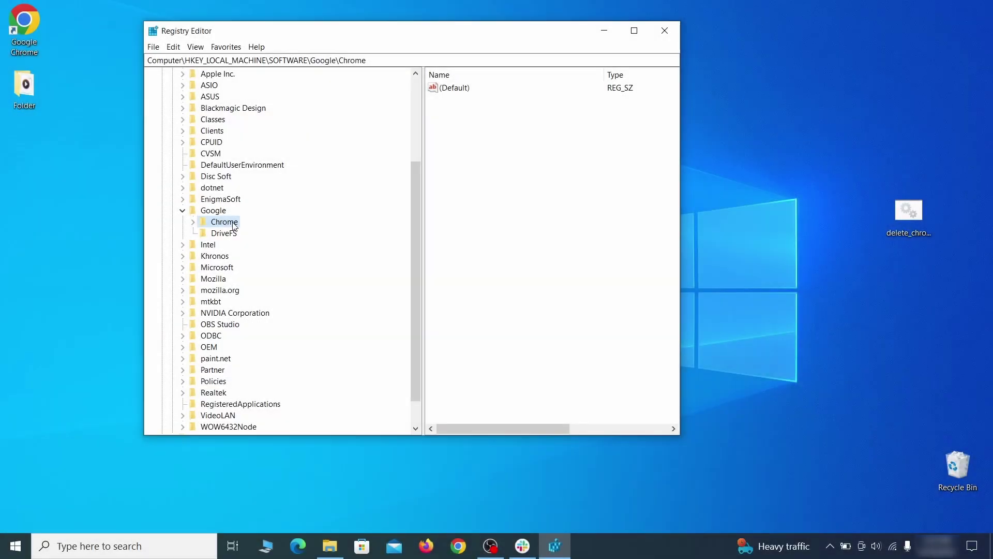
# Attempt to delete the Chrome key under Google, which fails with an error
pyautogui.rightClick(225, 225)
pyautogui.click(264, 271)
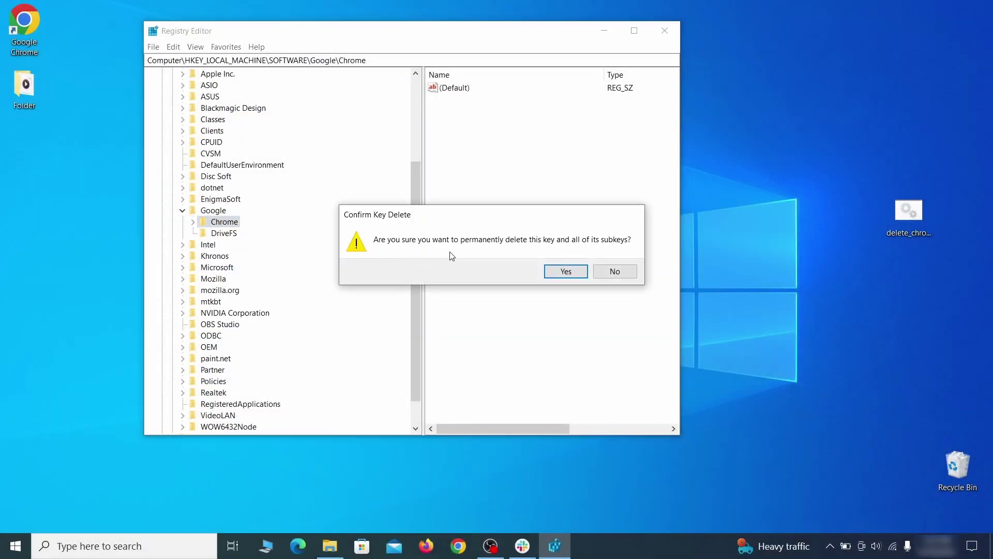
pyautogui.click(573, 273)
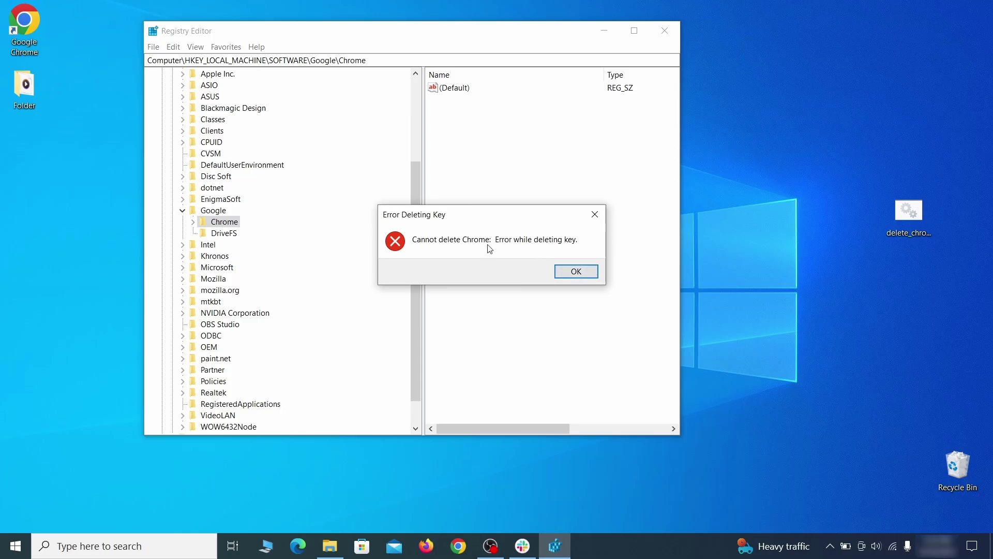
pyautogui.click(583, 273)
# Make Everyone the owner of the Chrome key via its advanced security settings
pyautogui.rightClick(233, 222)
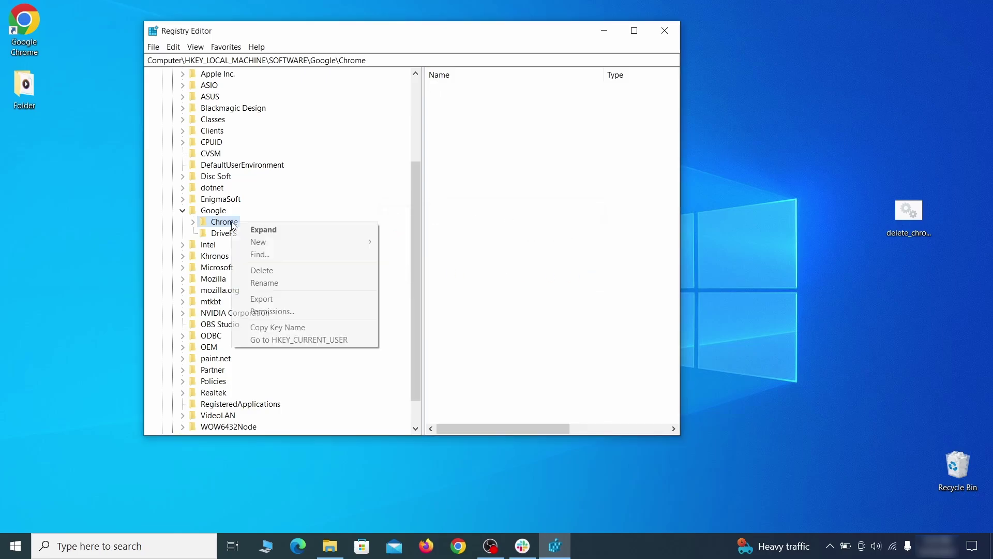
pyautogui.click(293, 310)
pyautogui.click(361, 305)
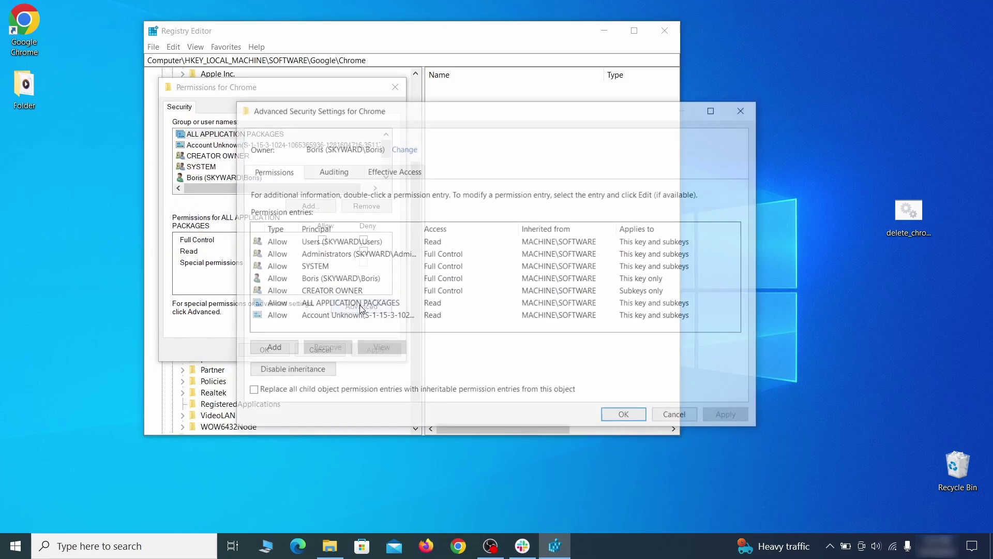
pyautogui.click(402, 148)
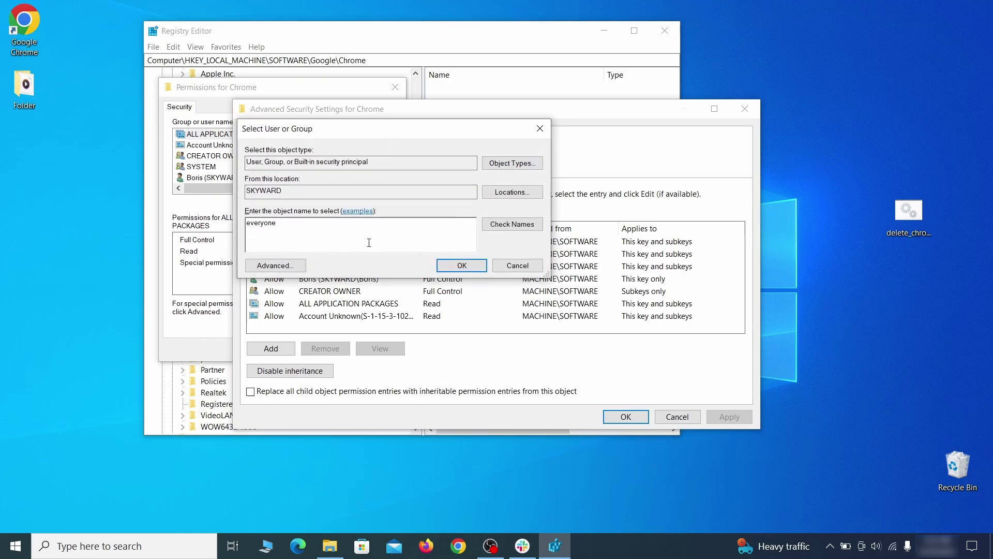
pyautogui.click(469, 267)
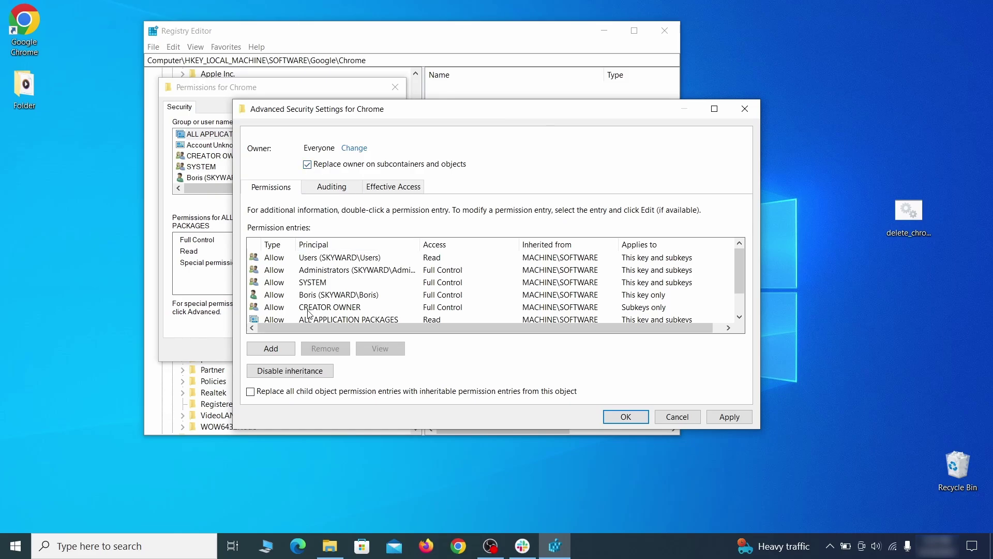
pyautogui.click(729, 418)
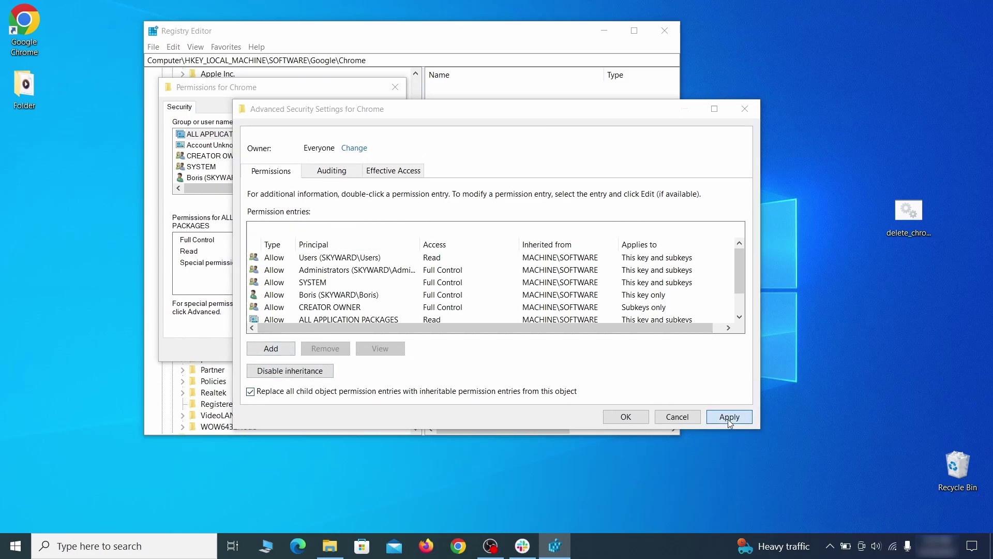
pyautogui.click(546, 331)
pyautogui.click(626, 417)
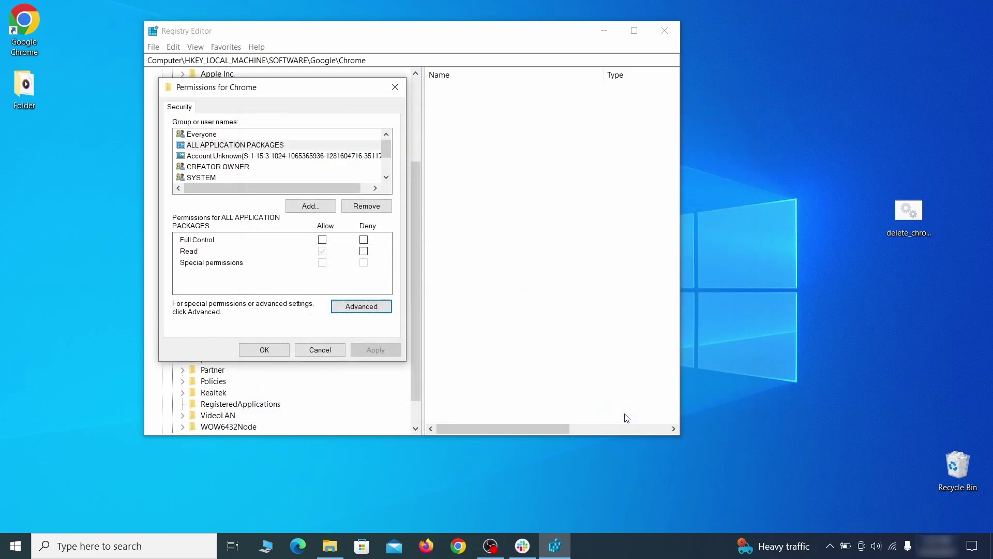
pyautogui.click(266, 349)
# Delete the Chrome key and all its subkeys
pyautogui.rightClick(225, 221)
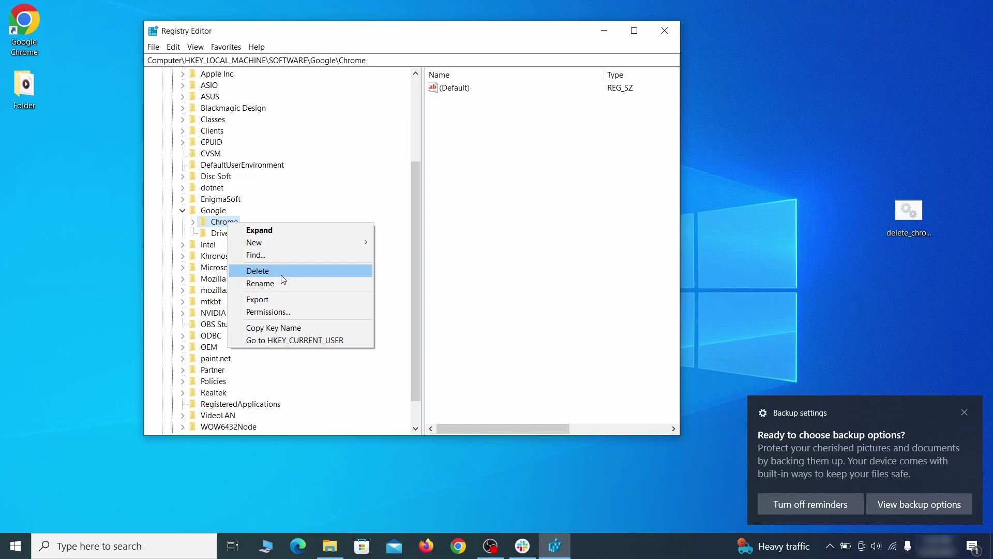
pyautogui.click(281, 273)
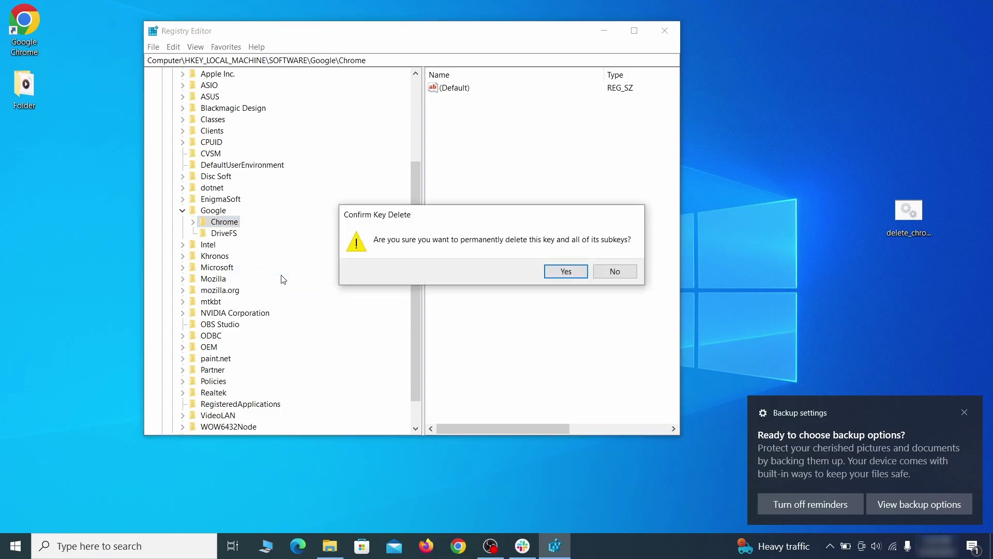
pyautogui.click(566, 272)
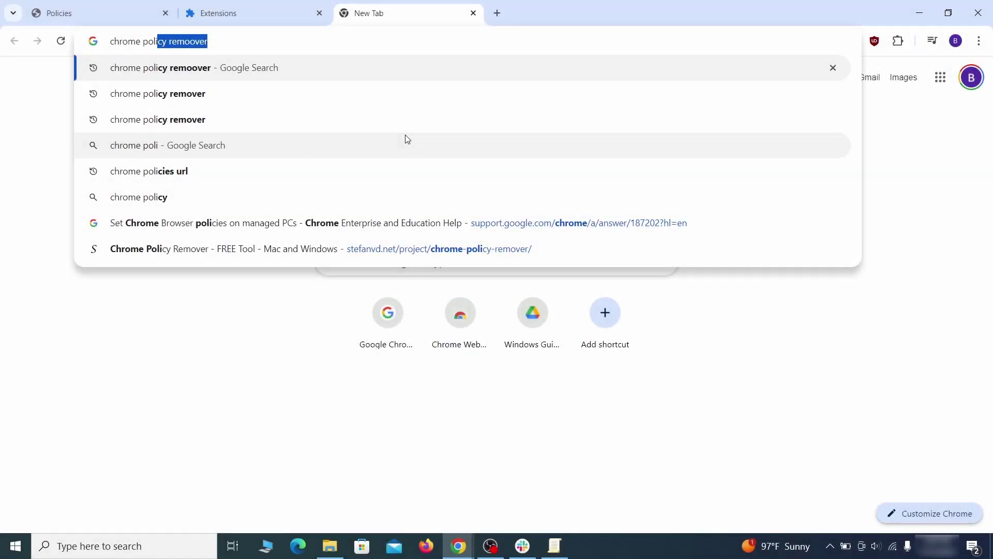
# Download delete_chrome_policies.bat from the Chrome Policy Remover page and run it as administrator
pyautogui.write('y rem')
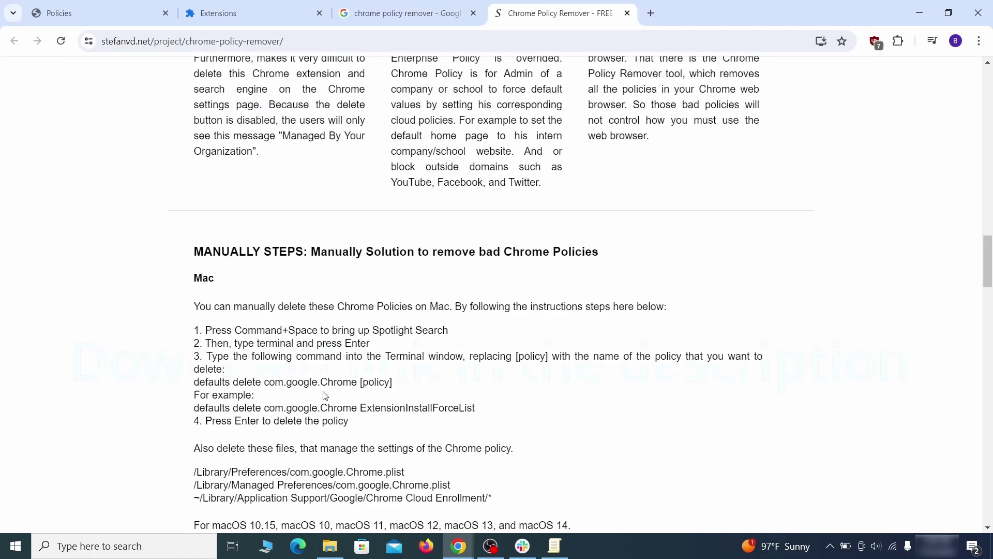
pyautogui.scroll(-10, 325, 397)
pyautogui.scroll(-5, 325, 397)
pyautogui.click(563, 268)
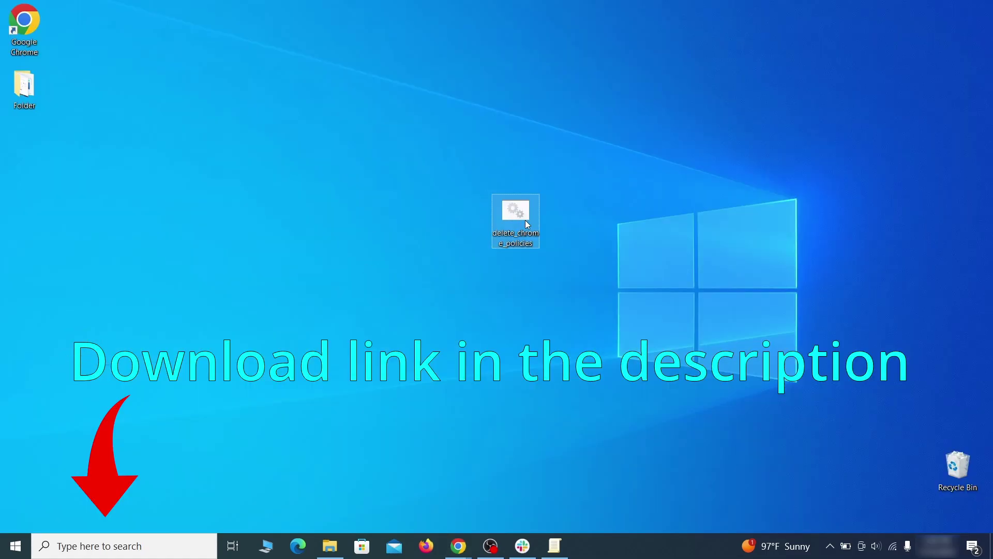
pyautogui.rightClick(528, 211)
pyautogui.click(589, 268)
# Run the SmartScreen-blocked remover script anyway and close the console once it finishes
pyautogui.click(362, 181)
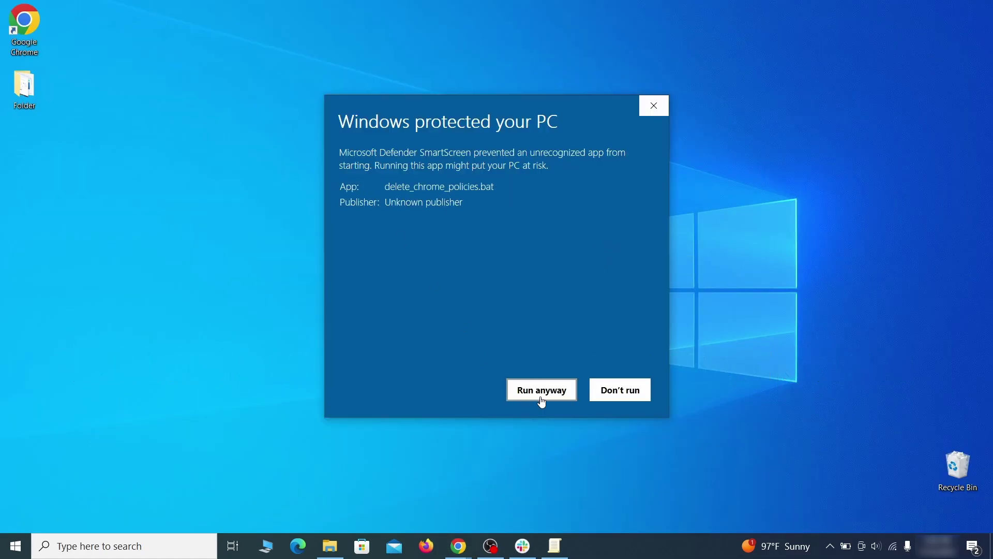
pyautogui.click(540, 394)
pyautogui.moveTo(355, 29); pyautogui.dragTo(525, 61)
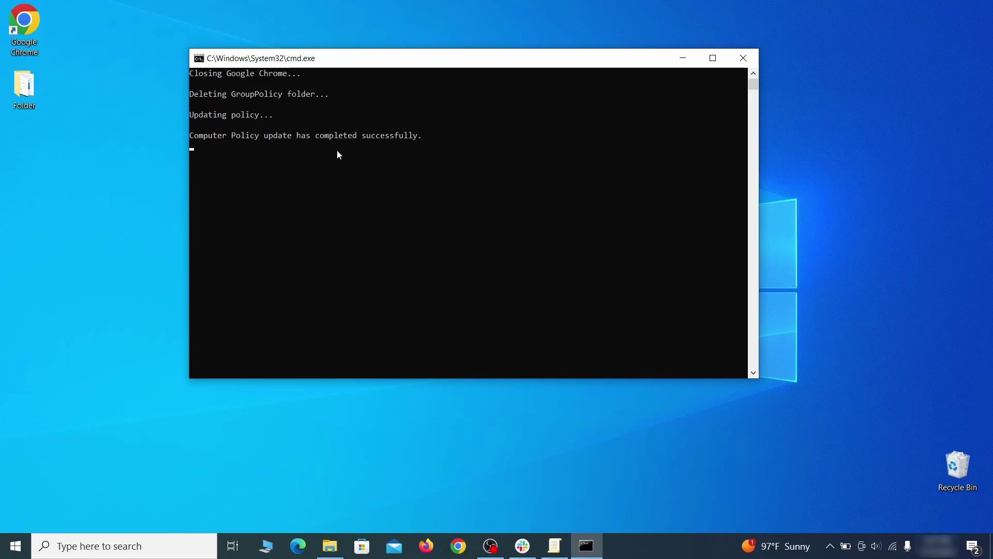
pyautogui.click(743, 58)
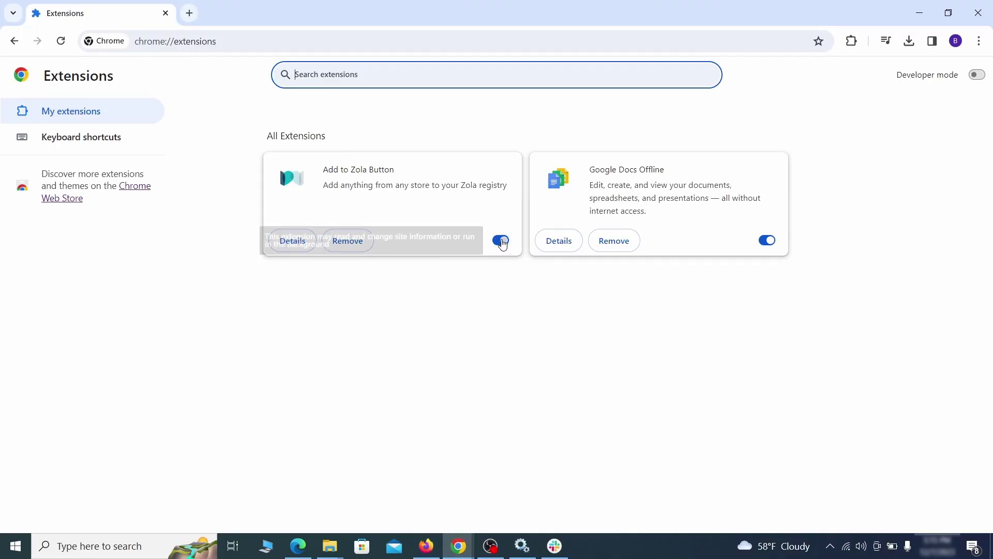
# Turn off and uninstall the Add to Zola Button extension, then open Chrome's Privacy and security settings
pyautogui.click(500, 240)
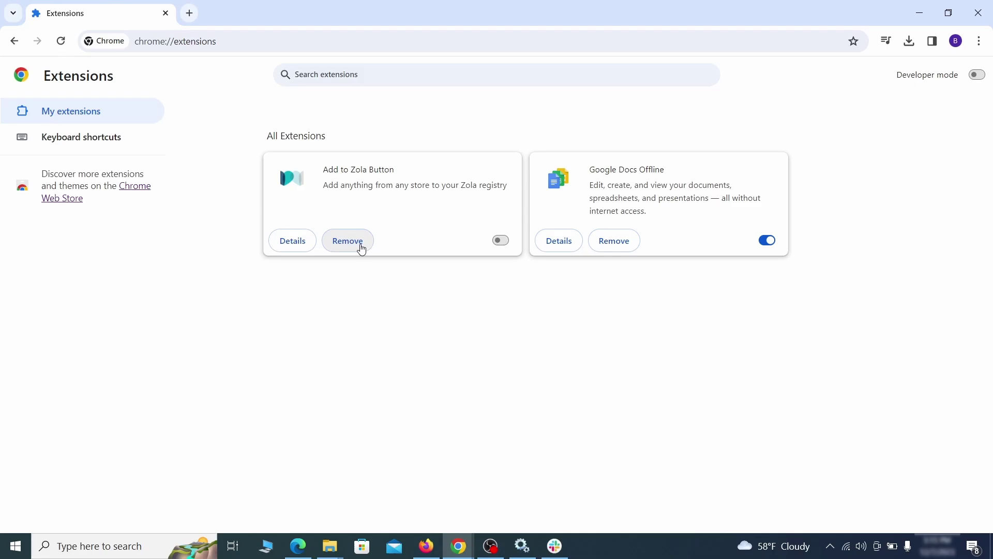
pyautogui.click(363, 249)
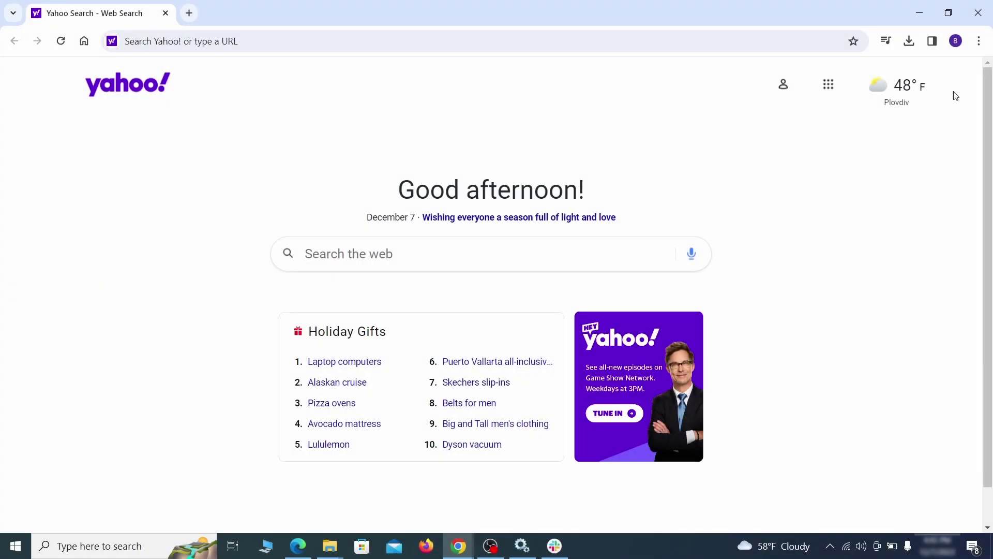
pyautogui.click(980, 40)
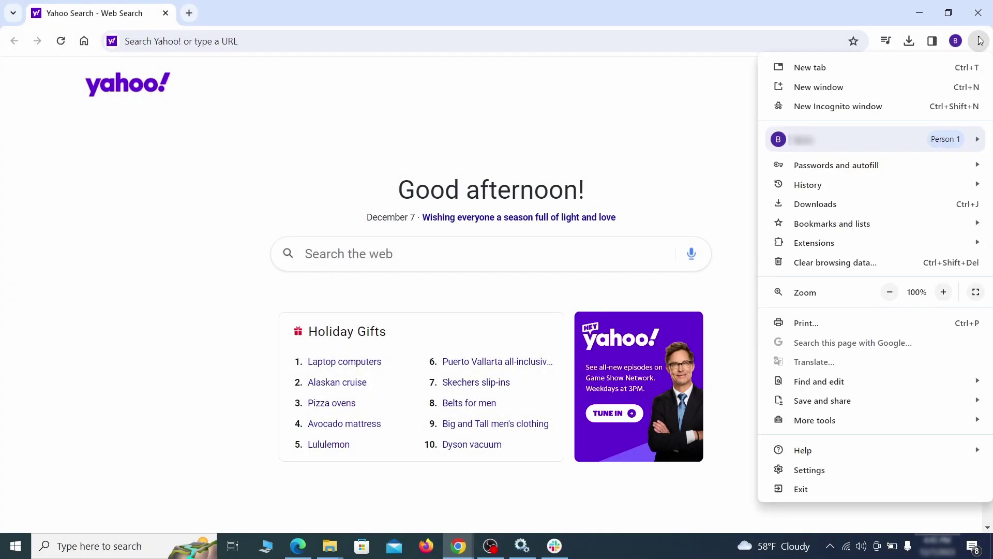
pyautogui.click(815, 470)
pyautogui.click(116, 163)
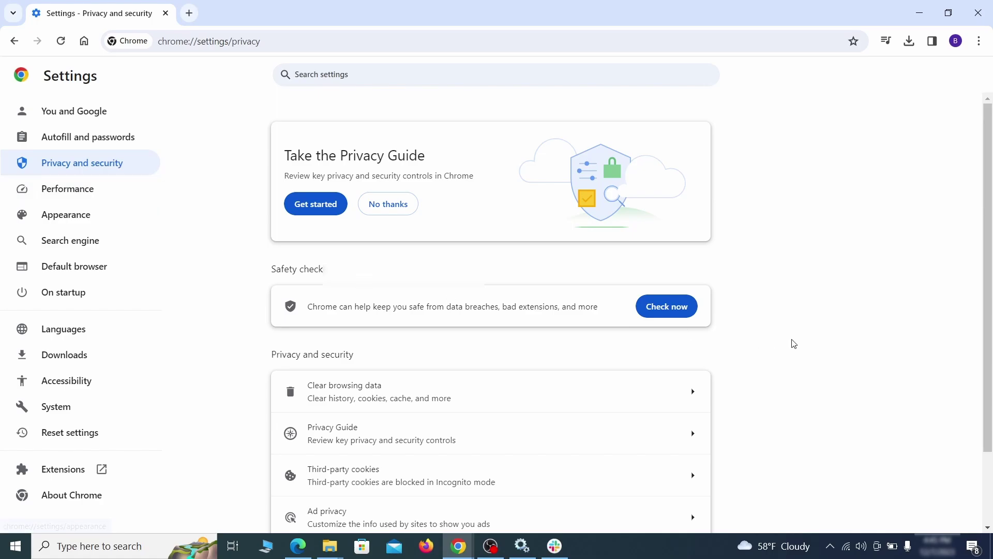
# Clear Chrome's browsing data using the Advanced options
pyautogui.scroll(-1, 789, 341)
pyautogui.click(648, 333)
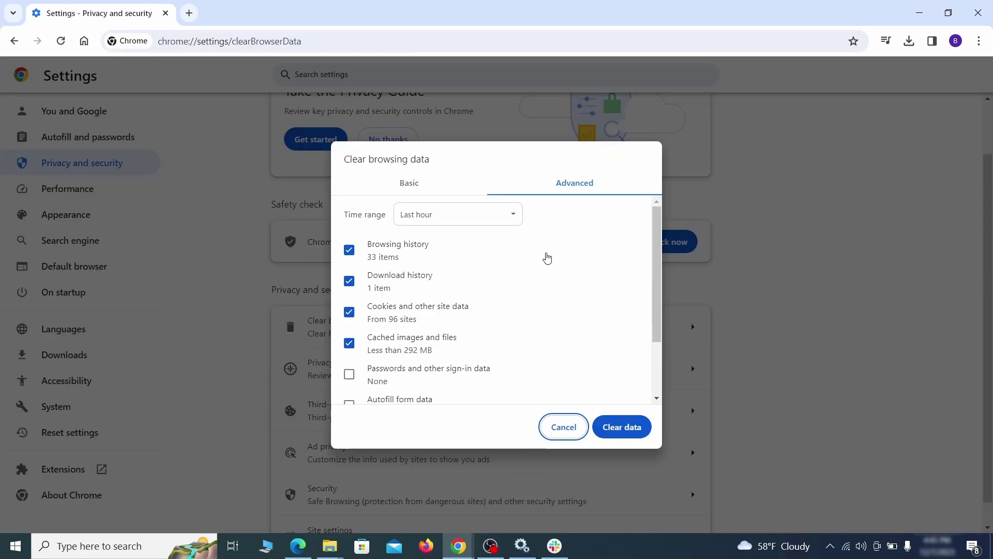
pyautogui.click(437, 185)
pyautogui.click(554, 185)
pyautogui.scroll(-3, 351, 393)
pyautogui.click(630, 429)
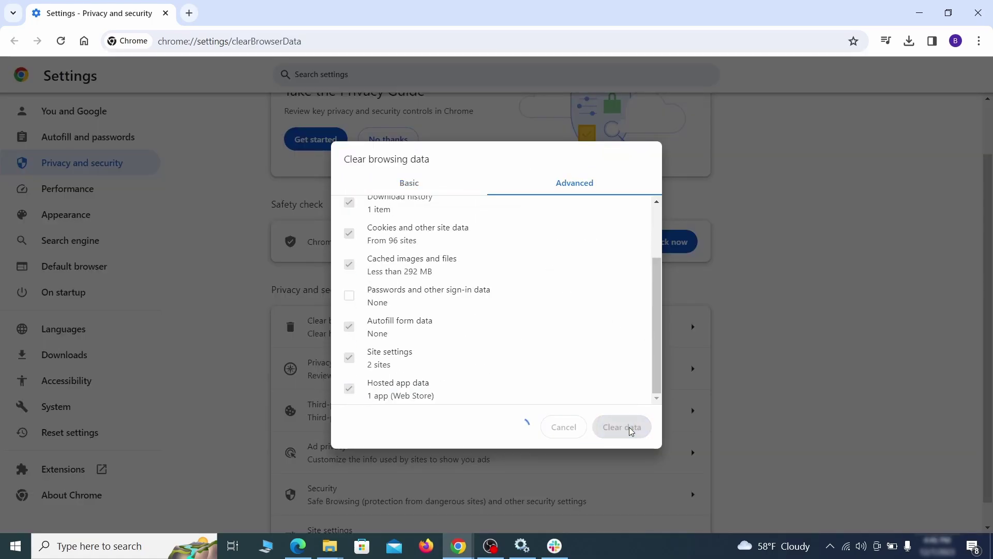
# Remove ExampleRougeURL.com's permission to send notifications in Site settings
pyautogui.scroll(-1, 747, 339)
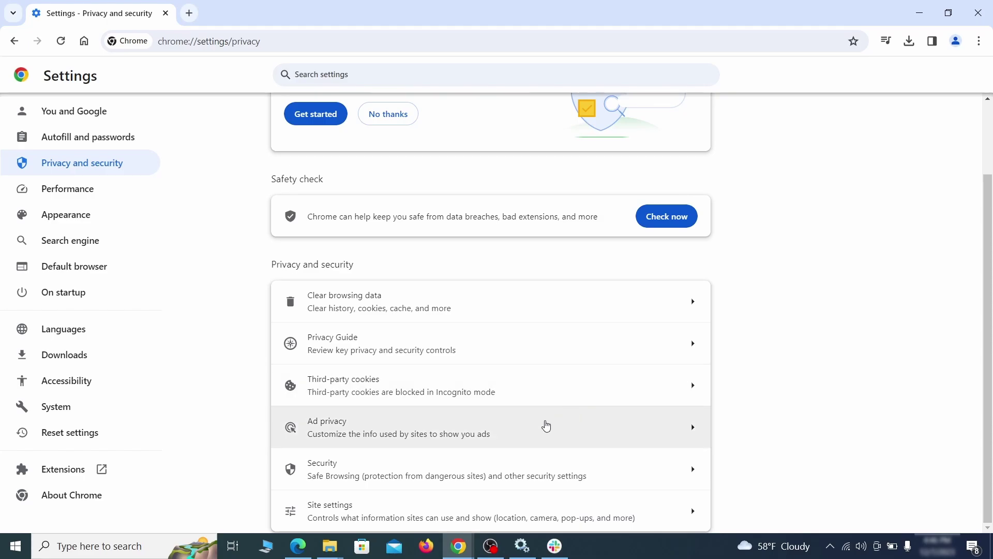
pyautogui.click(483, 505)
pyautogui.scroll(-5, 702, 329)
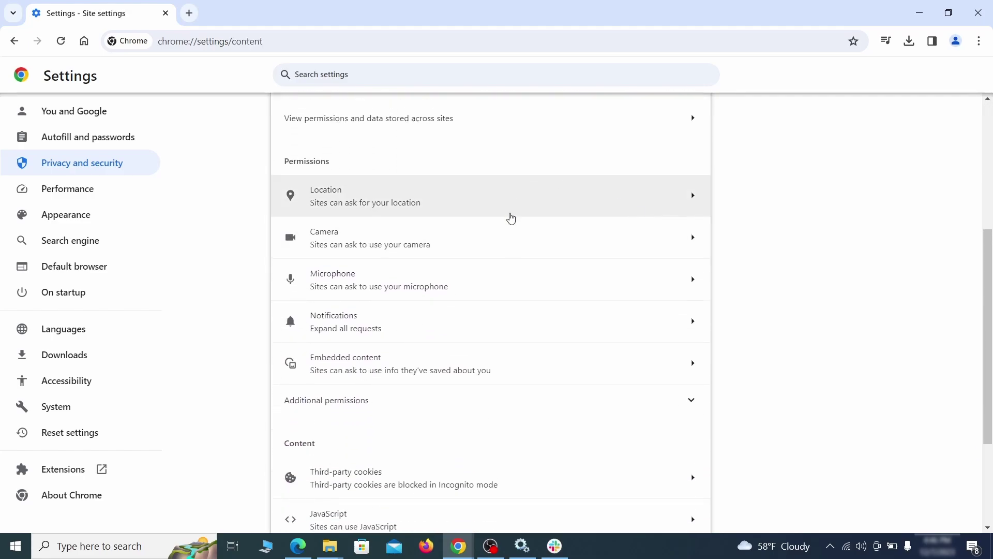
pyautogui.click(499, 202)
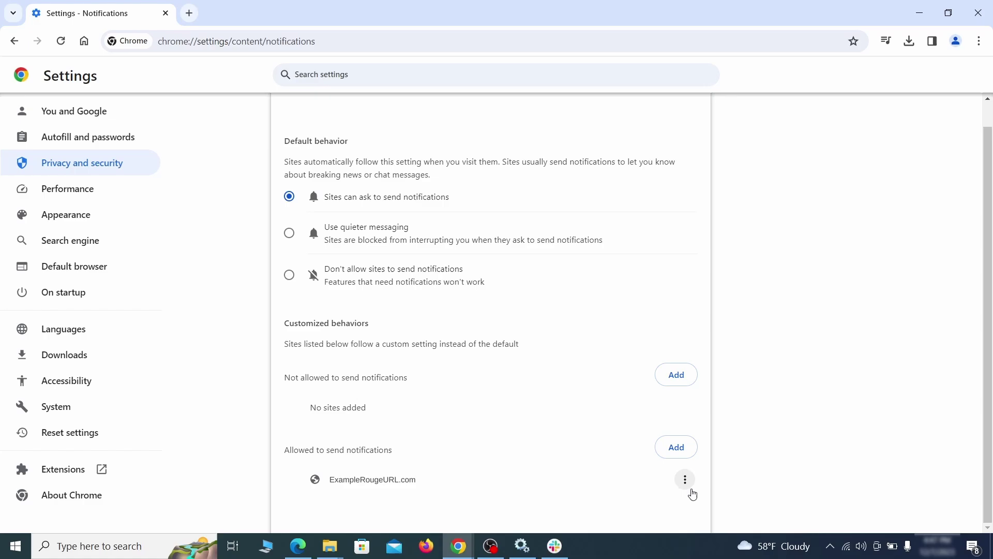
pyautogui.click(690, 485)
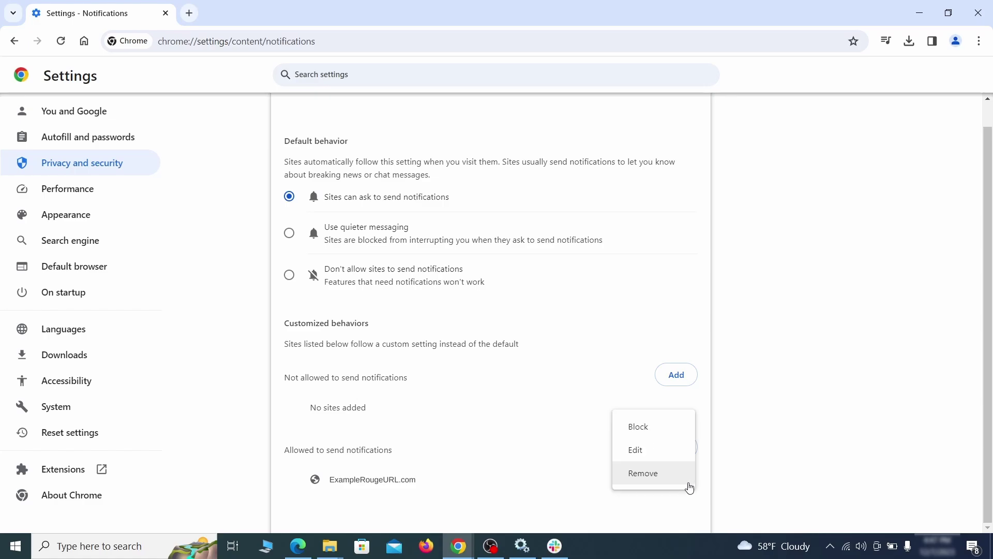
pyautogui.click(655, 478)
pyautogui.hotkey('alt', 'Left')
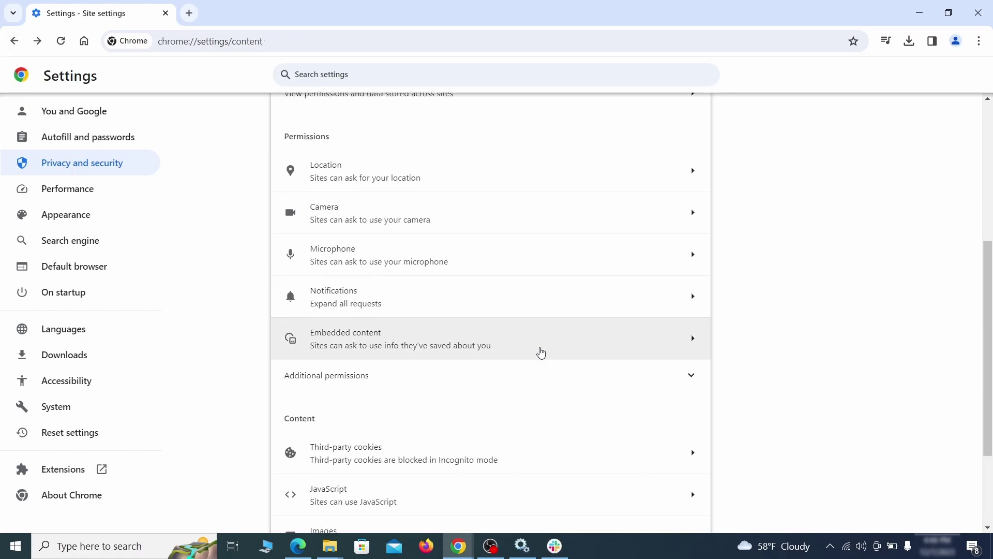
# Open the third-party cookies settings
pyautogui.scroll(-2, 538, 350)
pyautogui.click(533, 348)
pyautogui.scroll(-5, 537, 351)
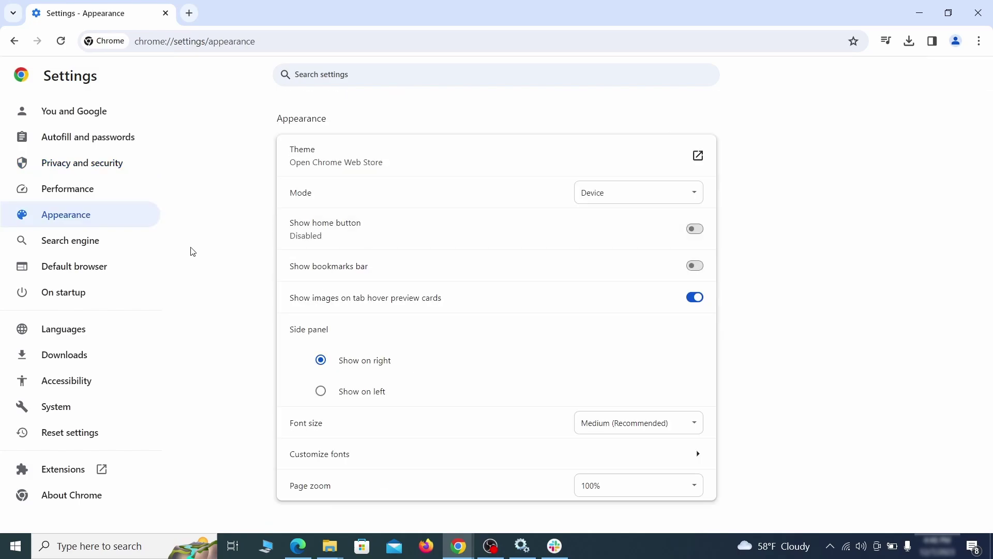
# Delete the ExampleRougeURL.com site search from Manage search engines
pyautogui.click(104, 241)
pyautogui.click(639, 194)
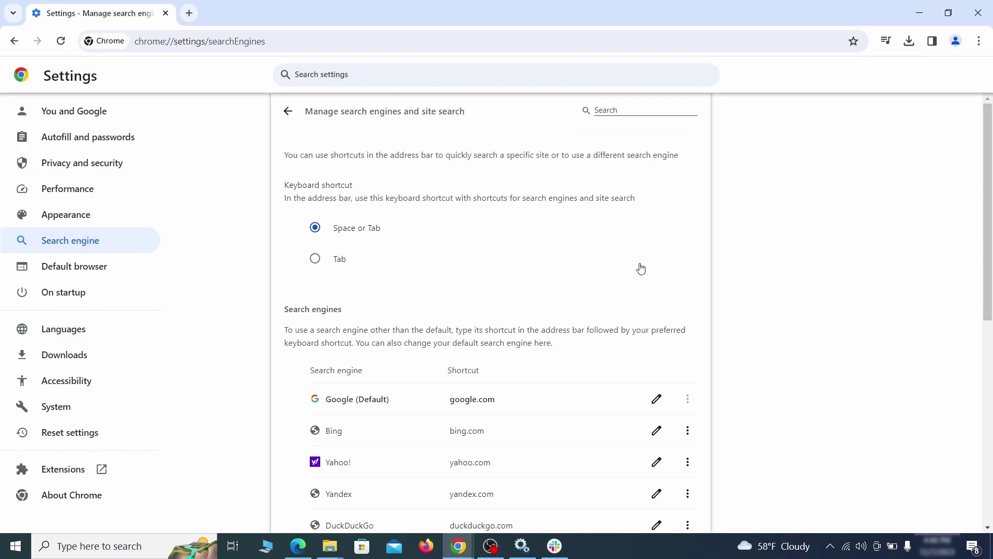
pyautogui.scroll(-8, 628, 282)
pyautogui.click(688, 319)
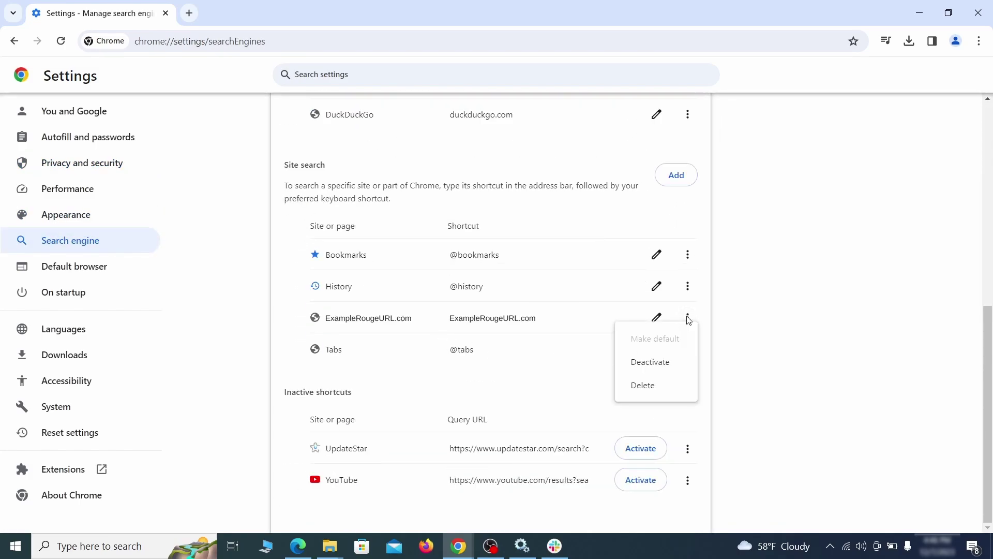
pyautogui.click(644, 387)
pyautogui.hotkey('alt', 'Left')
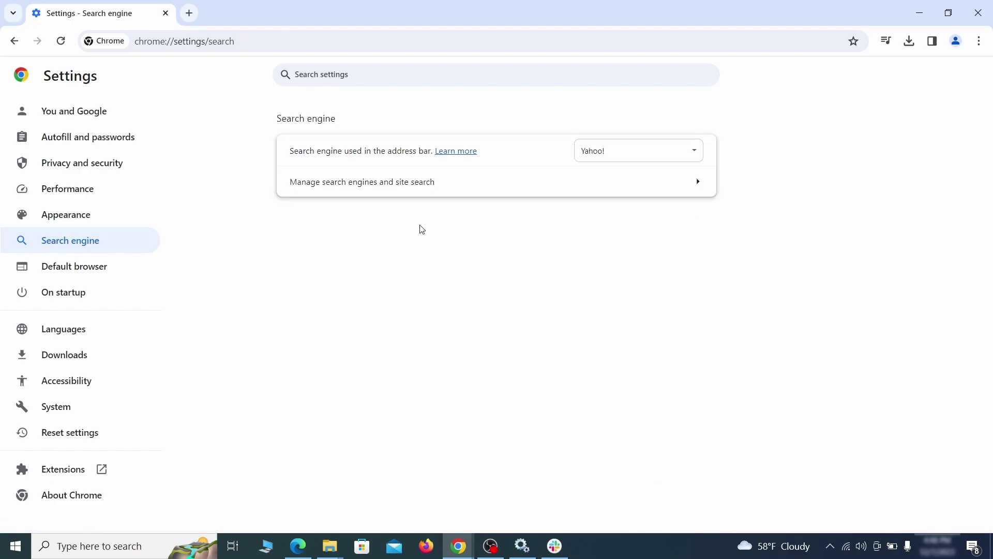
# Change the default search engine from Yahoo! to Google
pyautogui.click(678, 156)
pyautogui.click(653, 169)
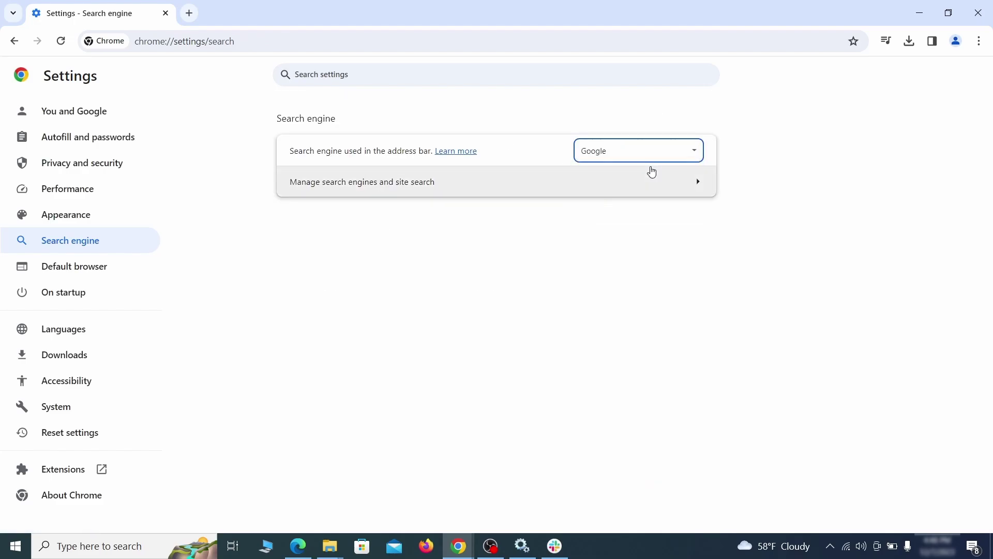
pyautogui.click(639, 193)
pyautogui.click(78, 291)
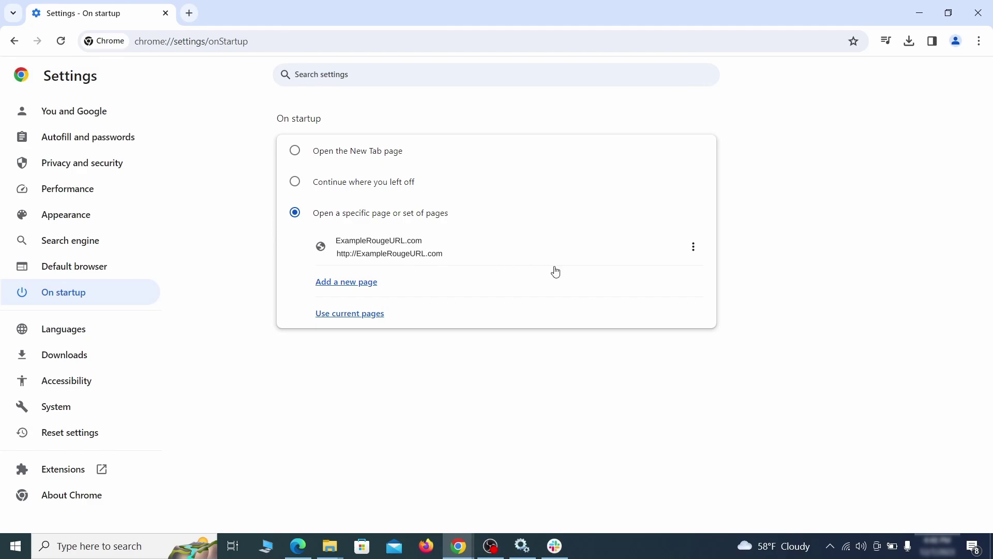
# Remove ExampleRougeURL.com from the On startup pages
pyautogui.click(693, 248)
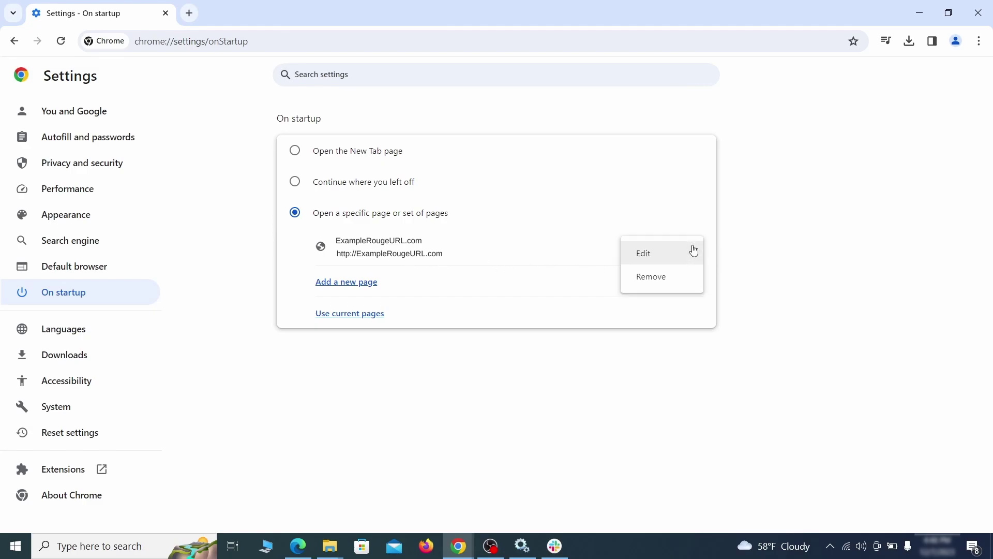
pyautogui.click(663, 278)
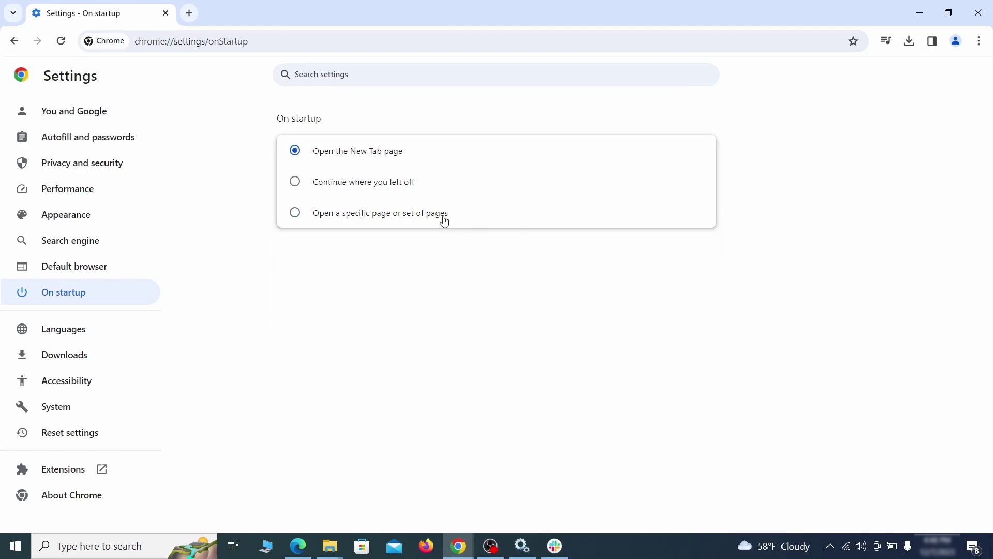